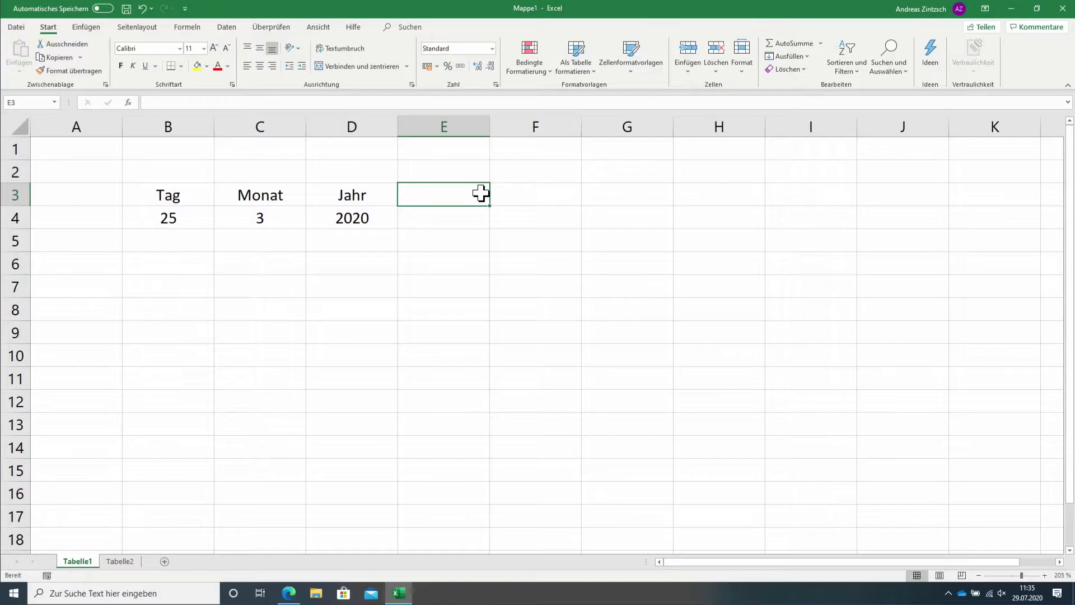
Enter the column heading DATUM in cell E3, beside the Jahr heading.
type("D")
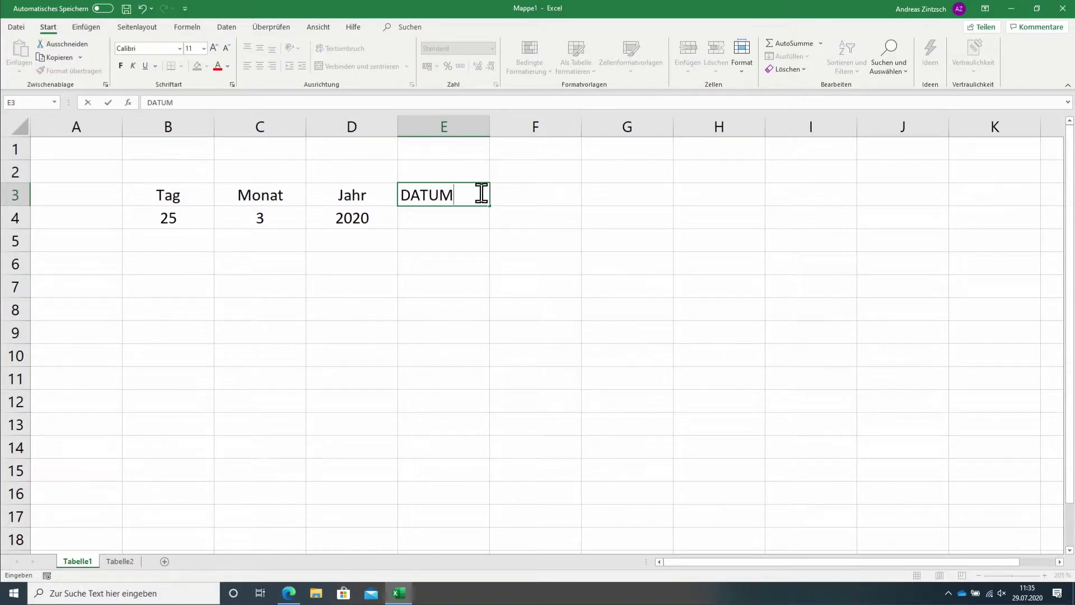
type("ATUM")
left_click(446, 218)
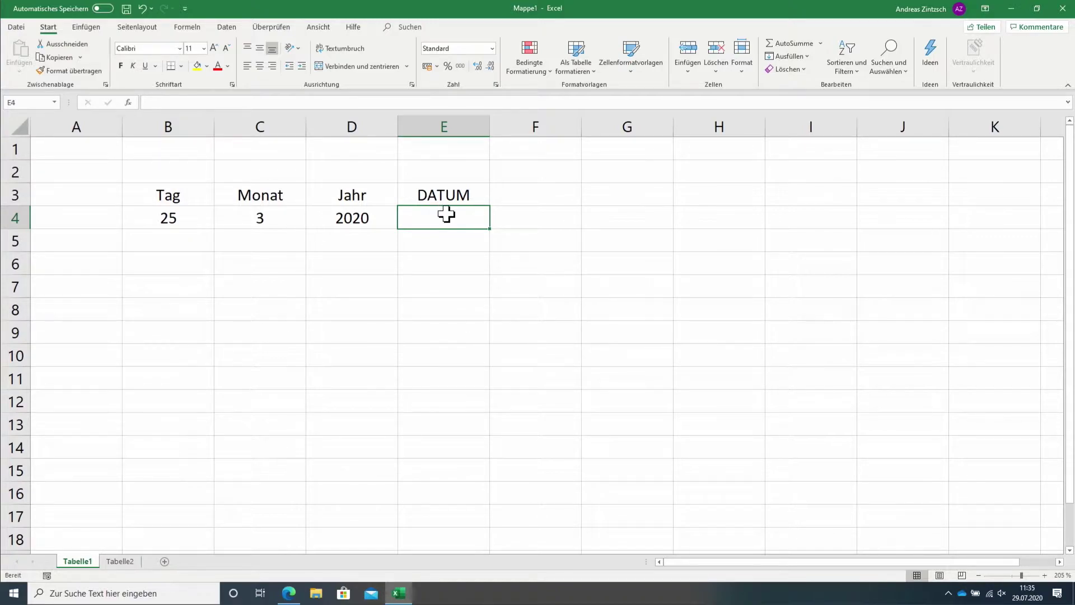
Insert the DATUM function into cell E4, choosing it from the list of all functions.
left_click(130, 104)
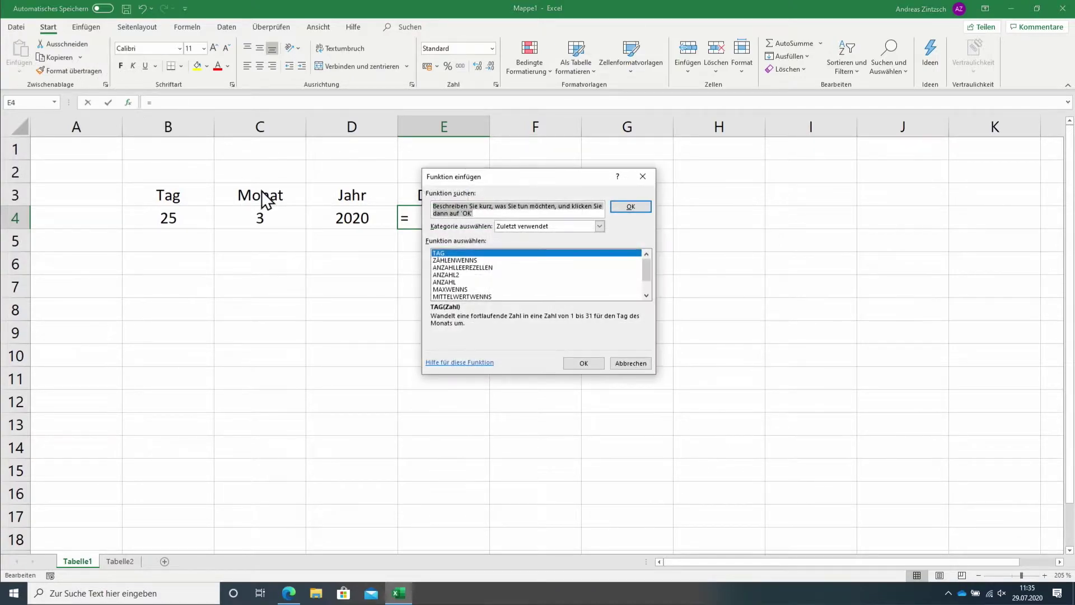
left_click(515, 226)
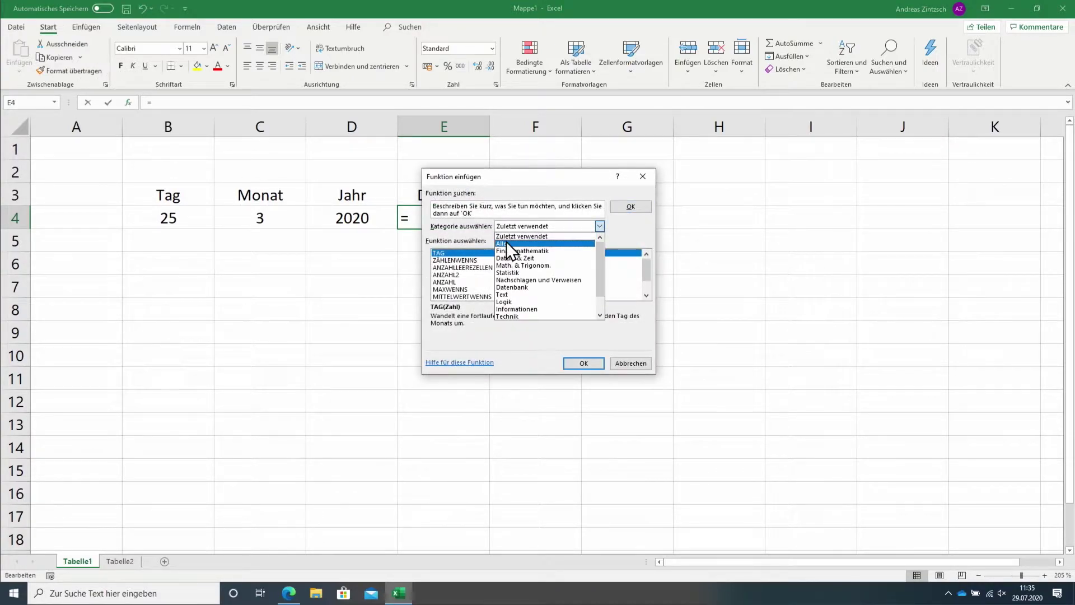
left_click(511, 244)
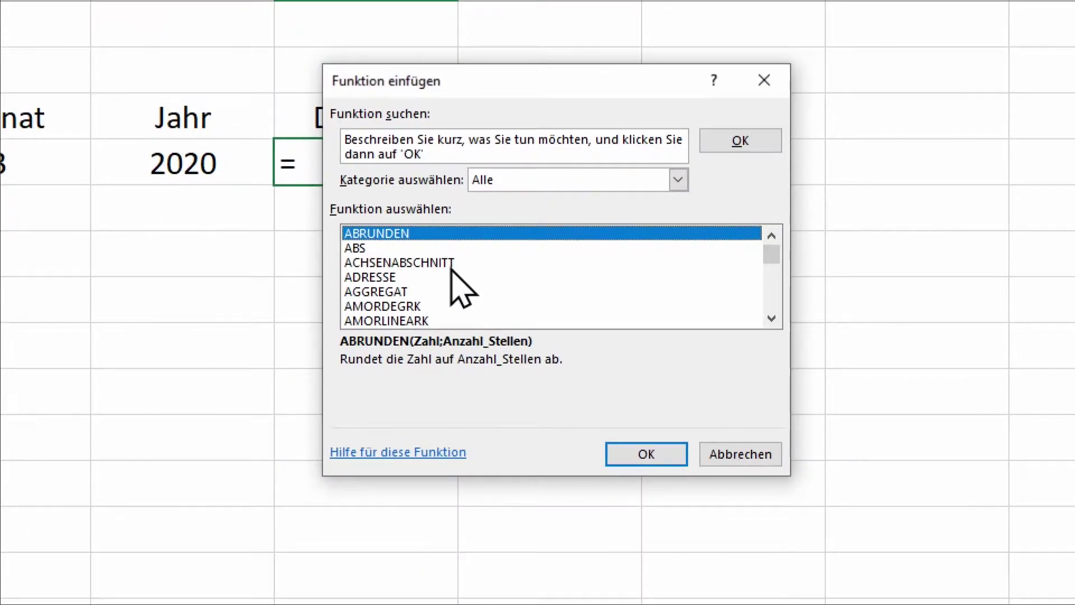
left_click(378, 277)
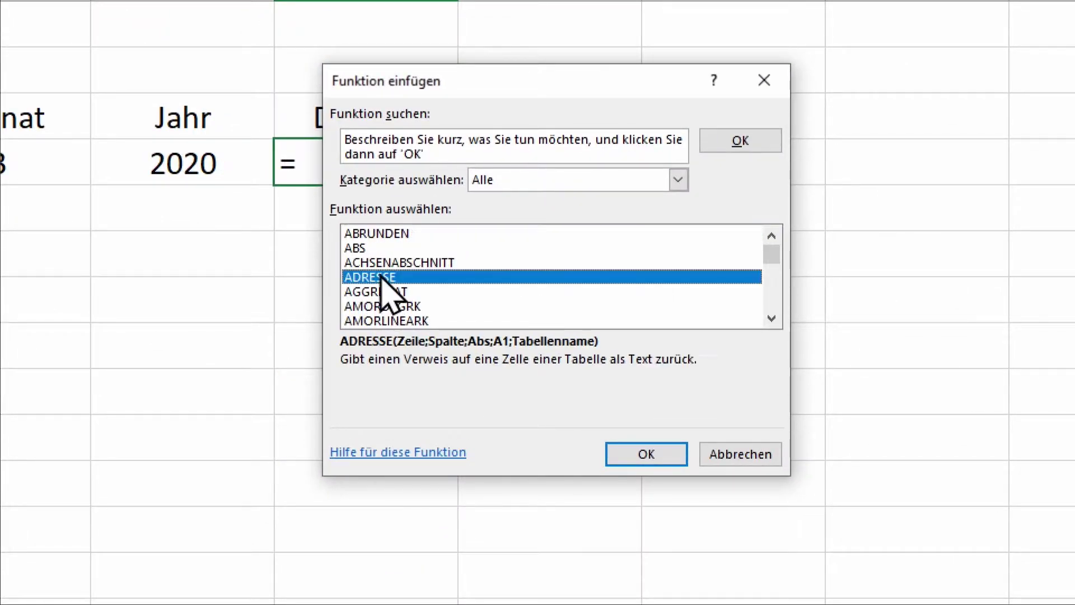
key("d")
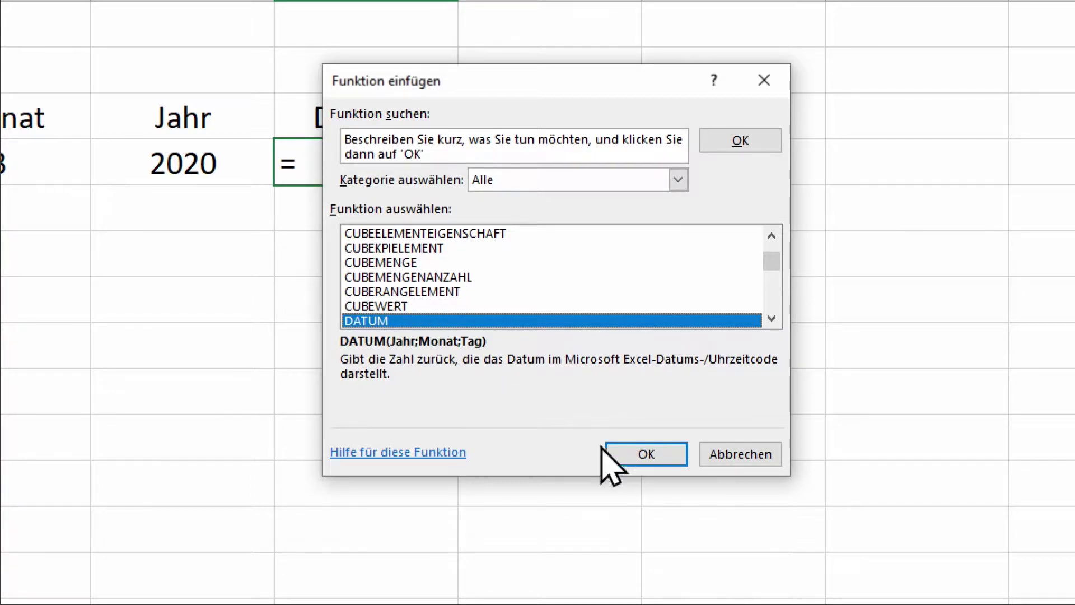
left_click(661, 456)
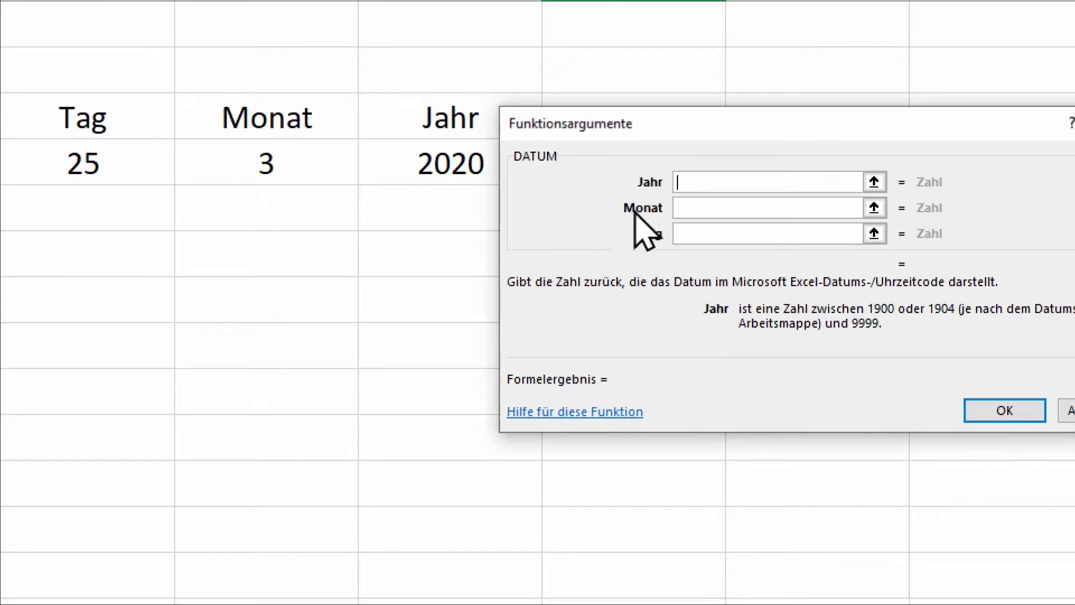
Set the DATUM arguments to D4 for Jahr, C4 for Monat and B4 for Tag, and complete the formula.
left_click(405, 166)
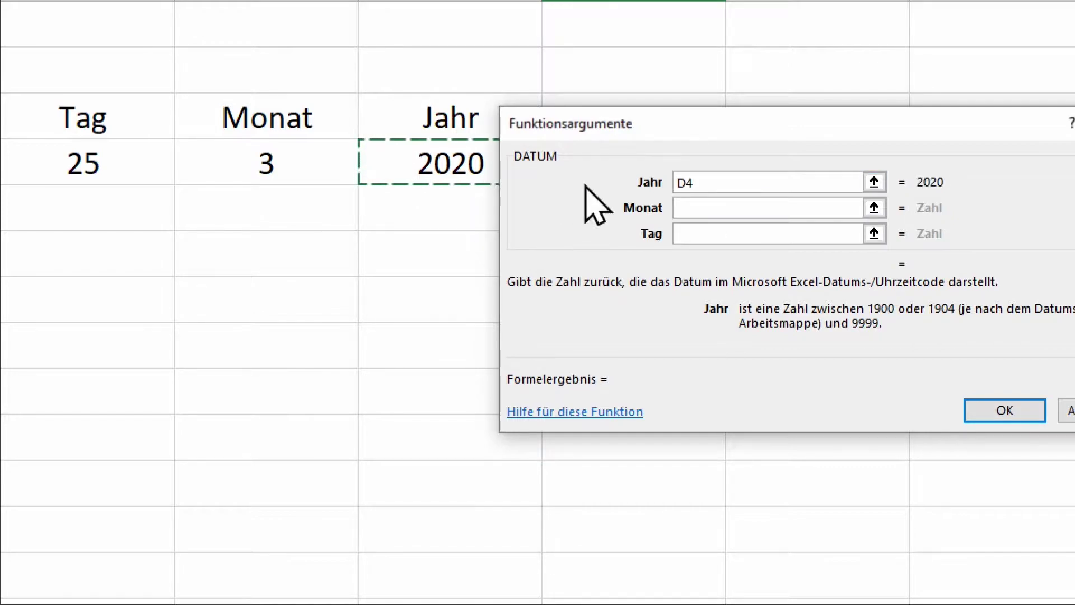
left_click(693, 208)
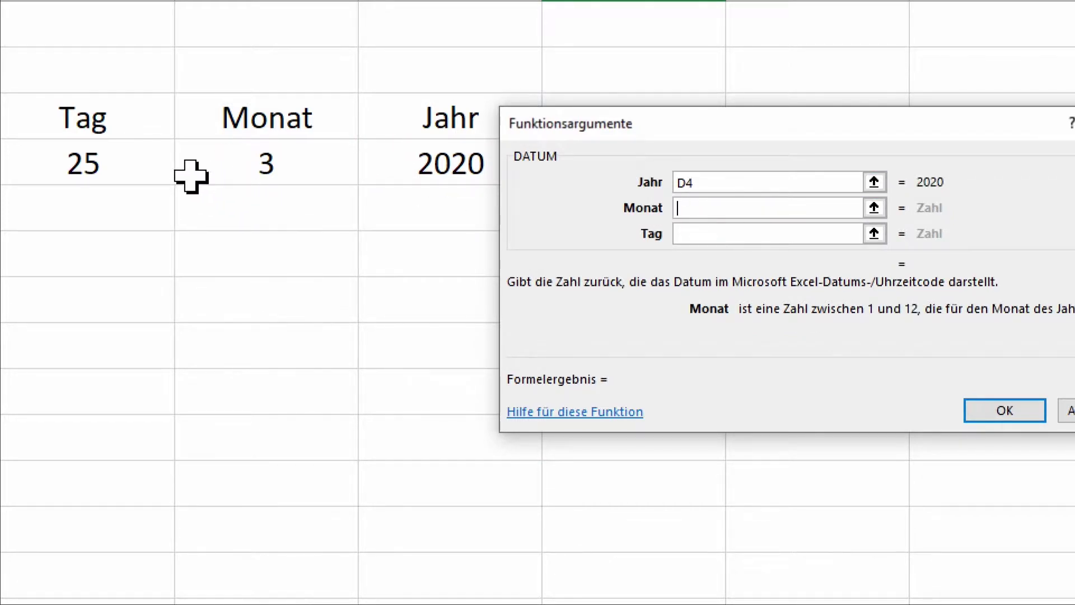
left_click(232, 163)
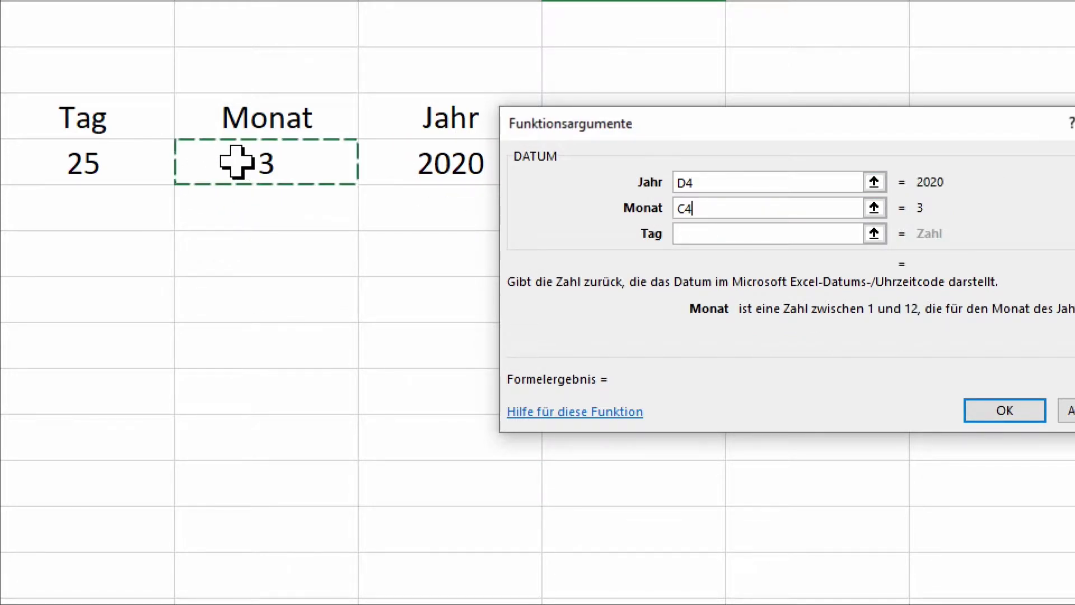
left_click(695, 233)
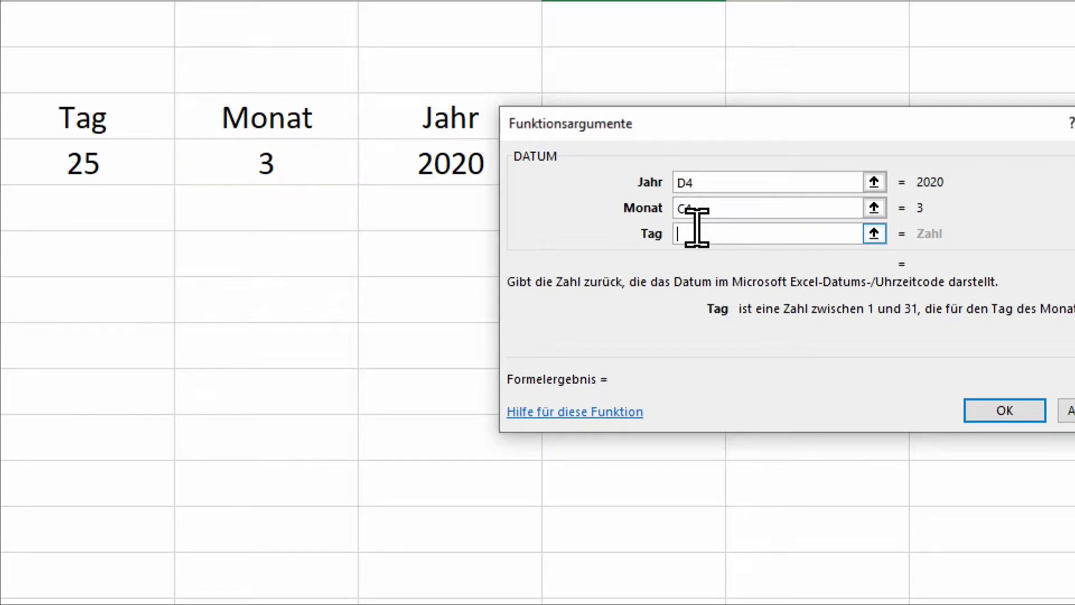
left_click(119, 163)
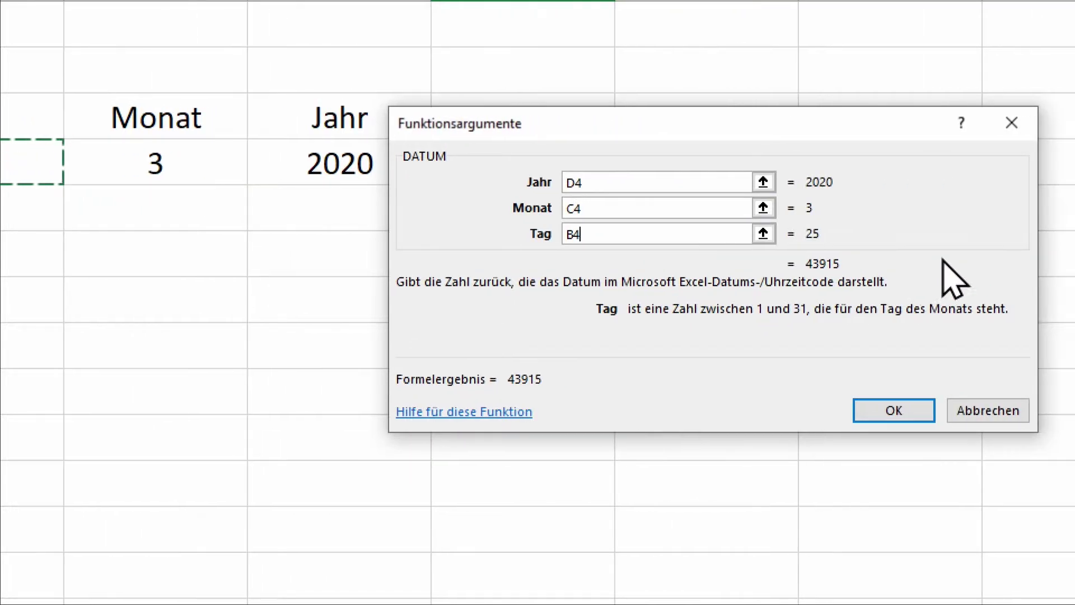
left_click(896, 410)
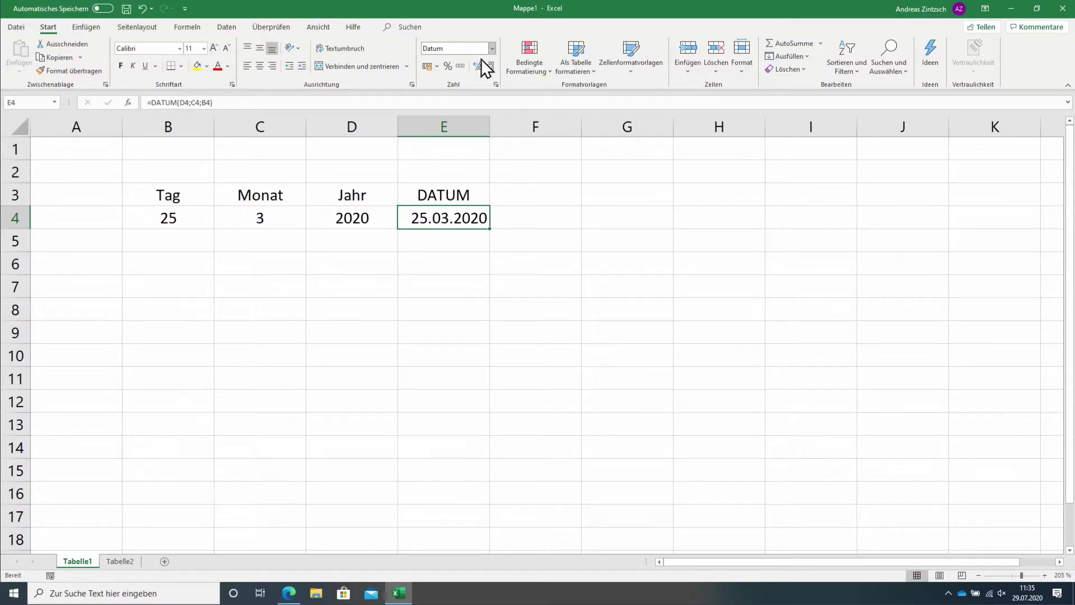
Format the date in E4 as currency and switch it back to the short date format.
left_click(429, 68)
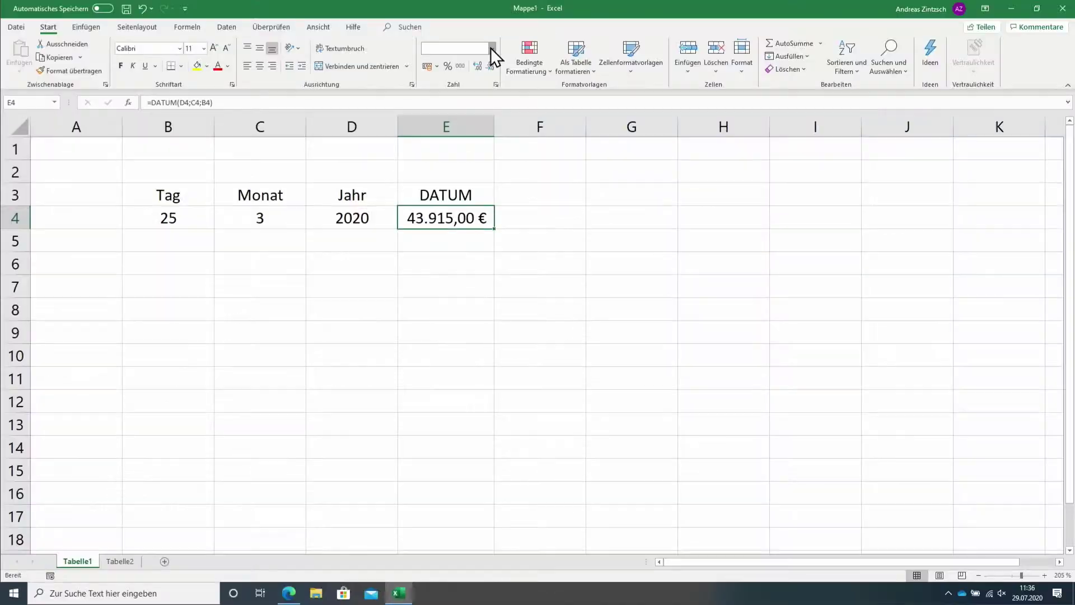
left_click(492, 49)
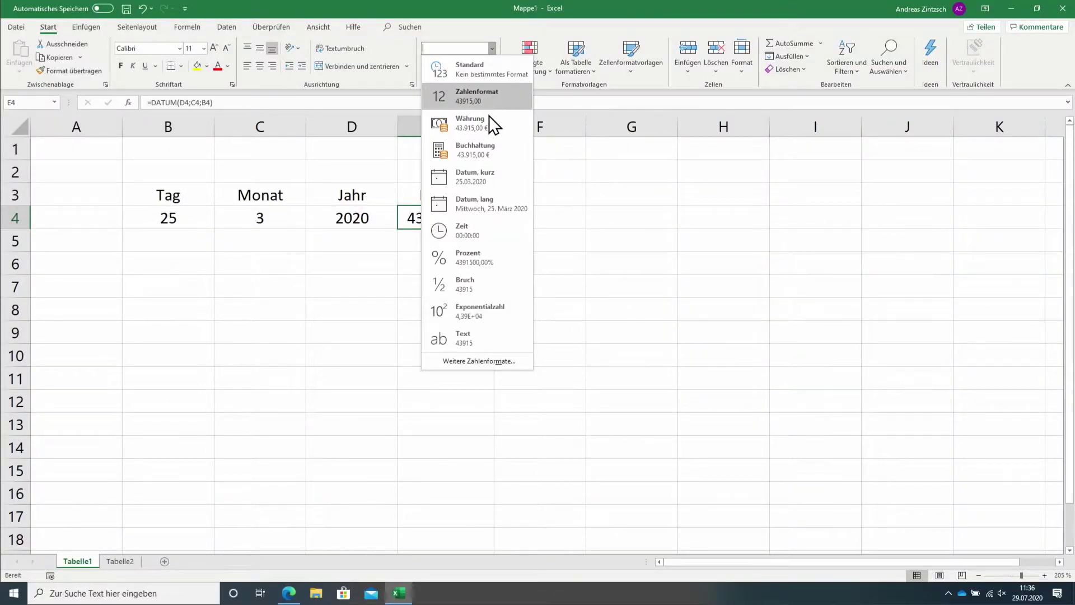
left_click(482, 183)
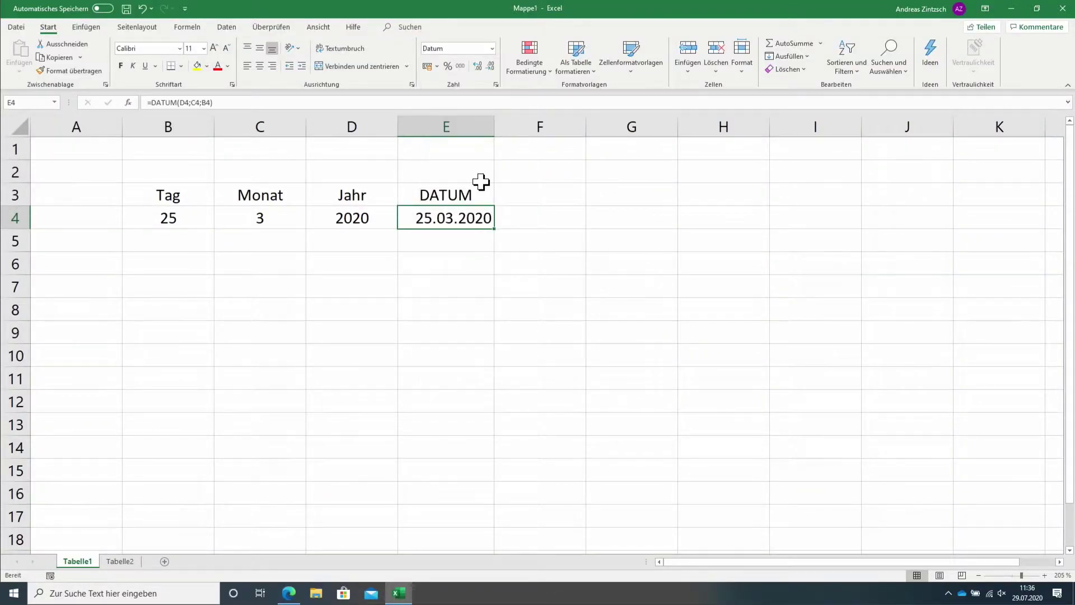
left_click(320, 268)
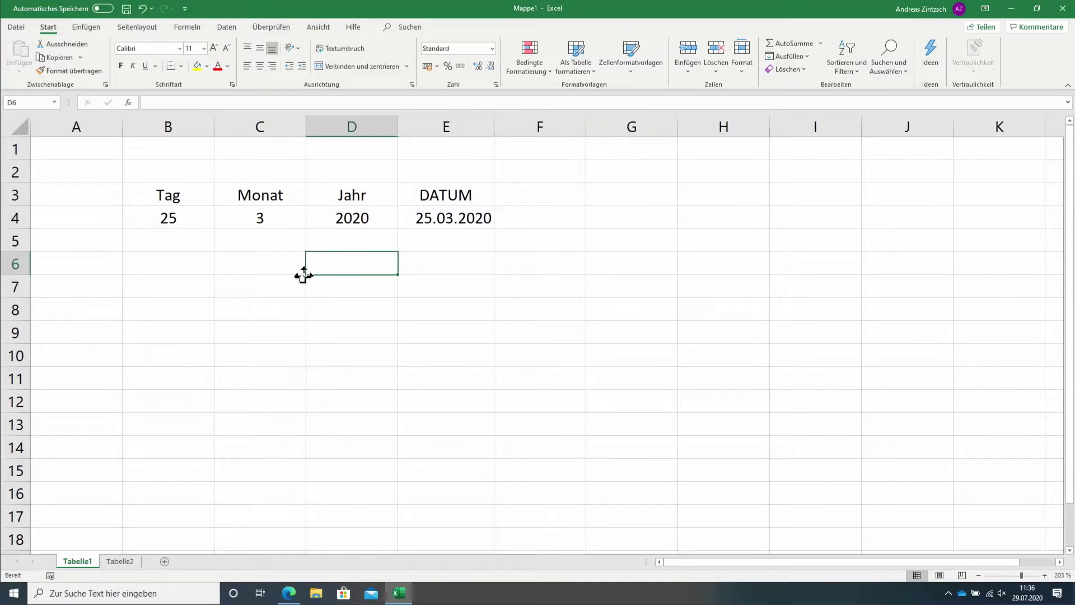
left_click(219, 303)
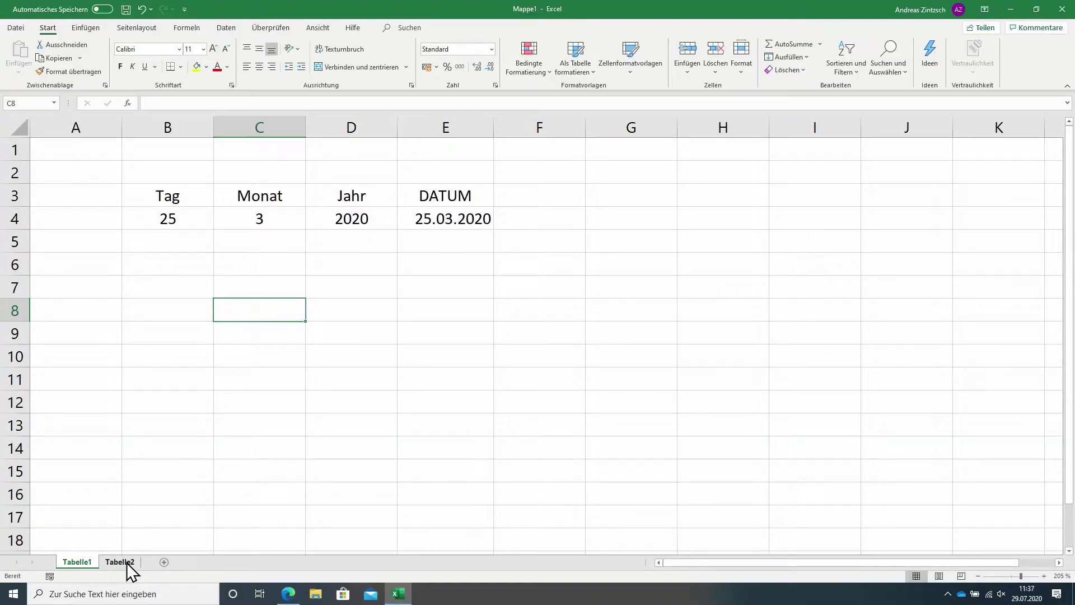
Switch to the sheet Tabelle2, compare it with Tabelle1, and select the Export list in B2:B7.
left_click(126, 564)
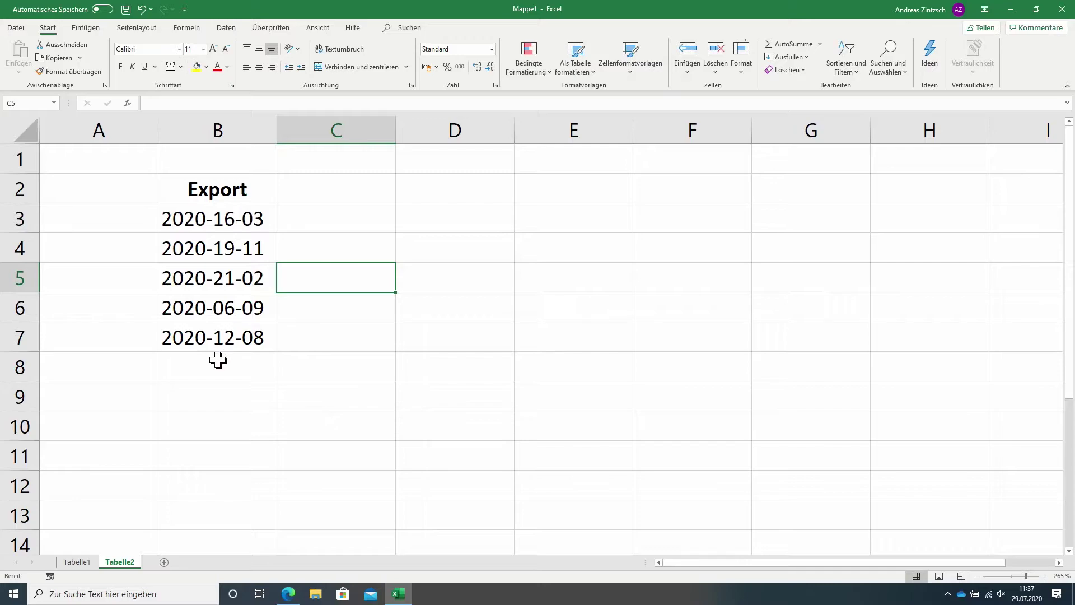
left_click(80, 562)
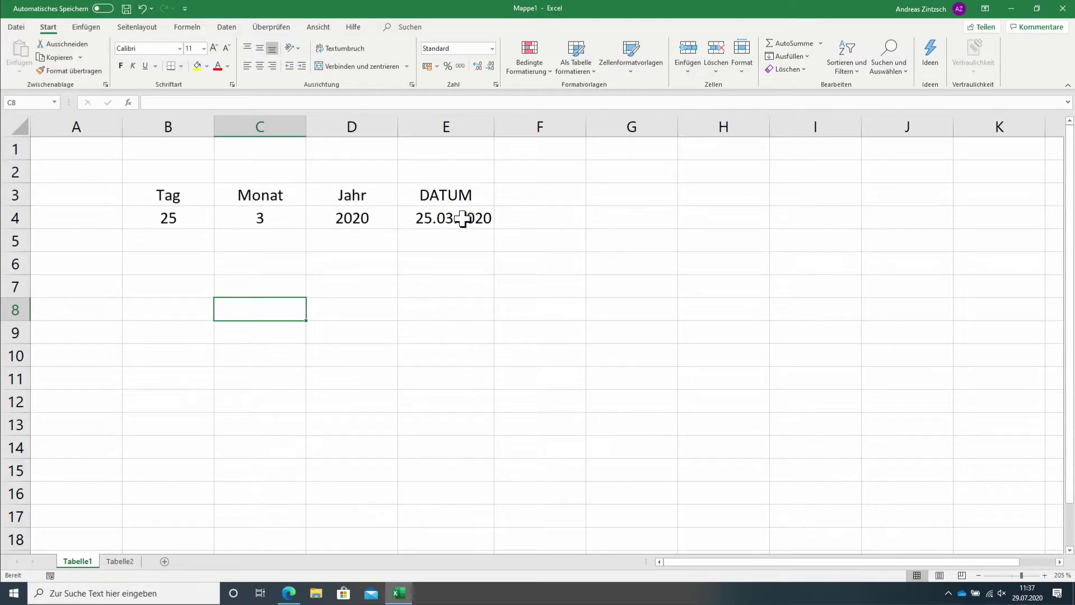
left_click(120, 561)
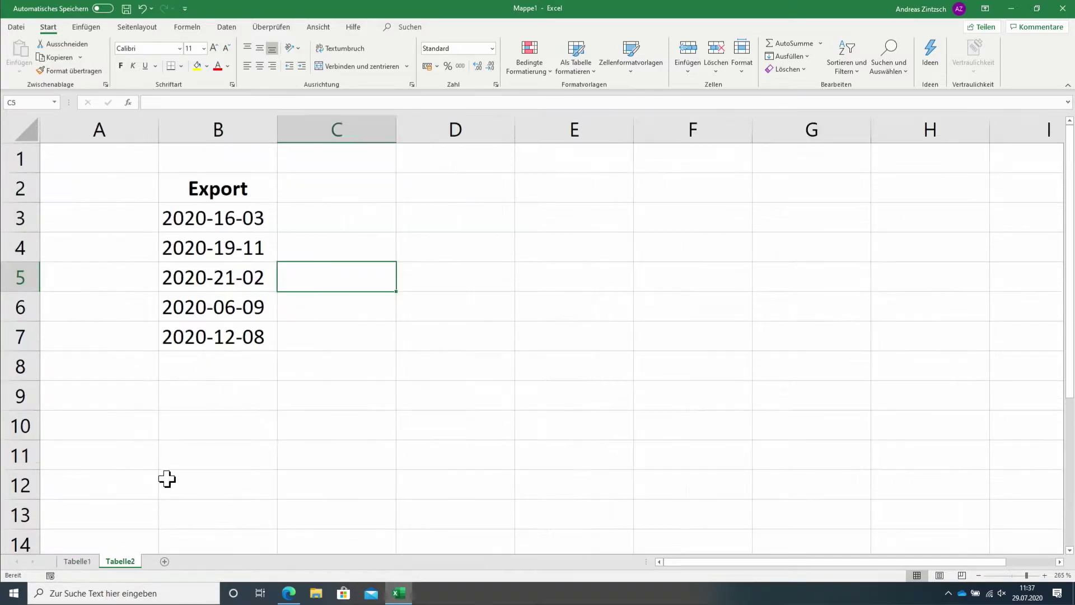
left_click_drag(221, 191, 226, 336)
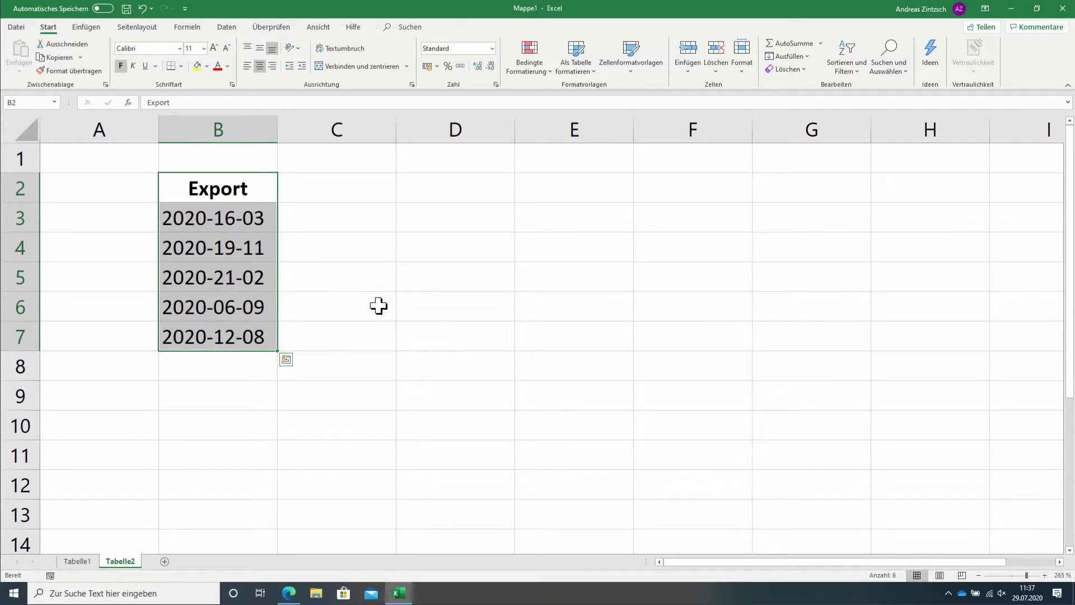
Start Text to Columns for the exported dates in B3:B7, keeping the delimited data type.
left_click_drag(241, 223, 233, 336)
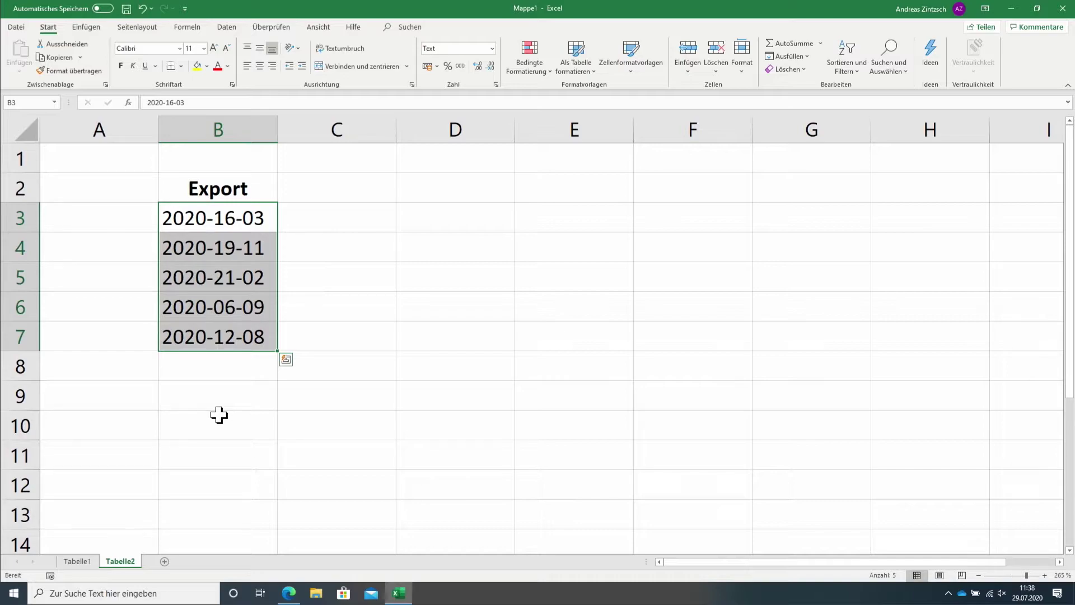
left_click(235, 25)
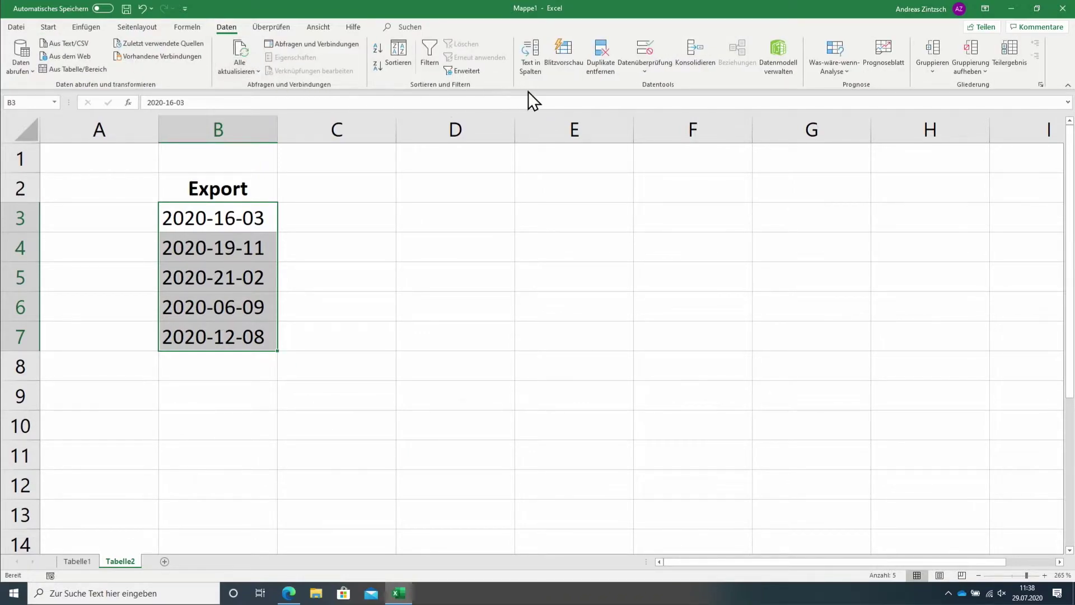
key("ctrl+q")
left_click(533, 67)
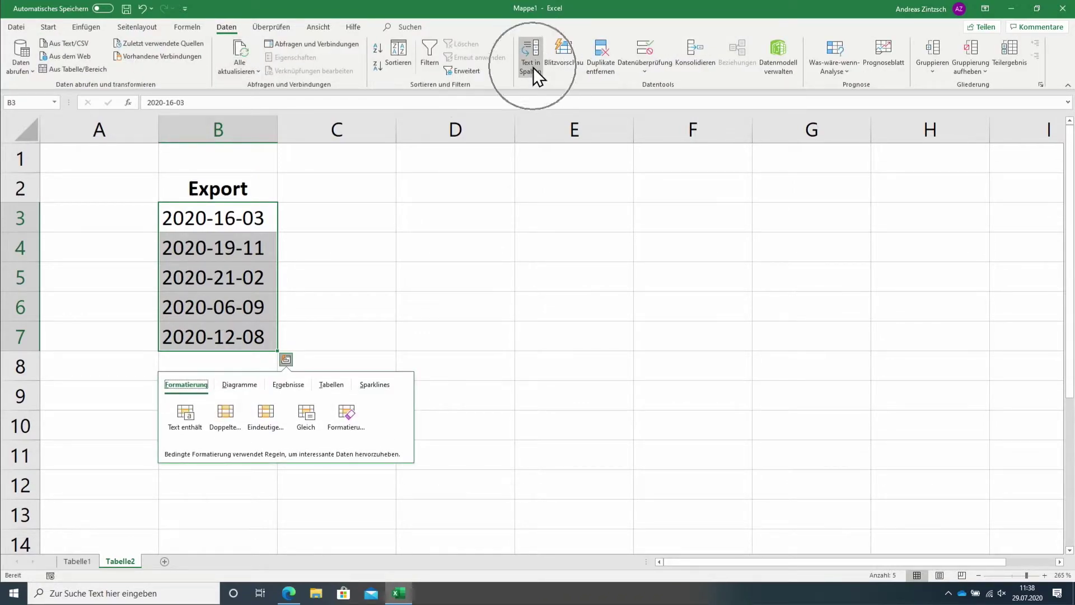
left_click(533, 67)
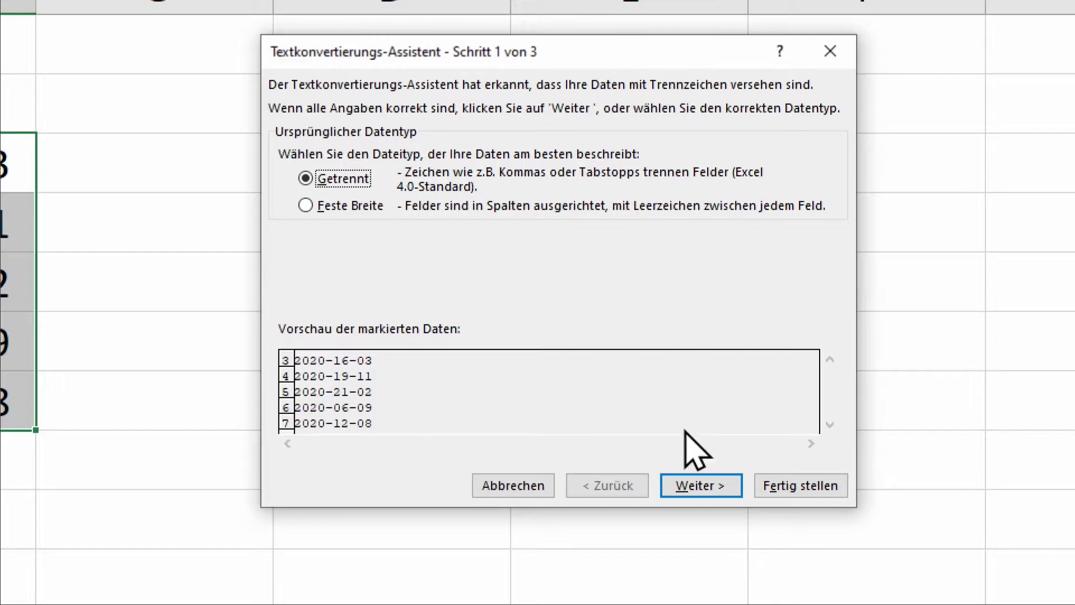
left_click(712, 488)
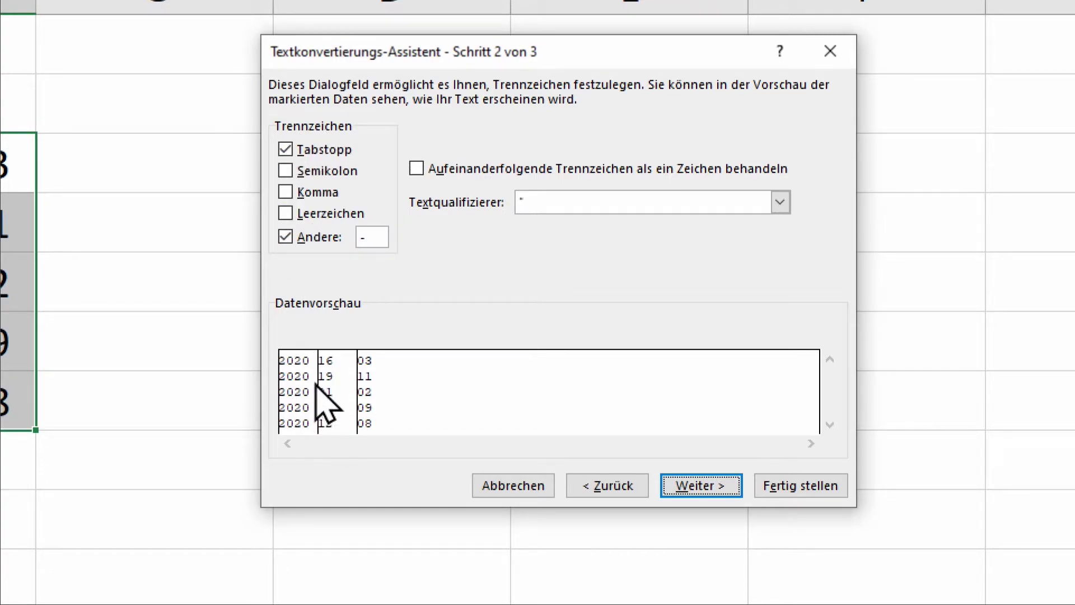
Set a hyphen as the custom delimiter and finish splitting the dates with the Standard column format and destination $B$3.
left_click(286, 237)
left_click(374, 237)
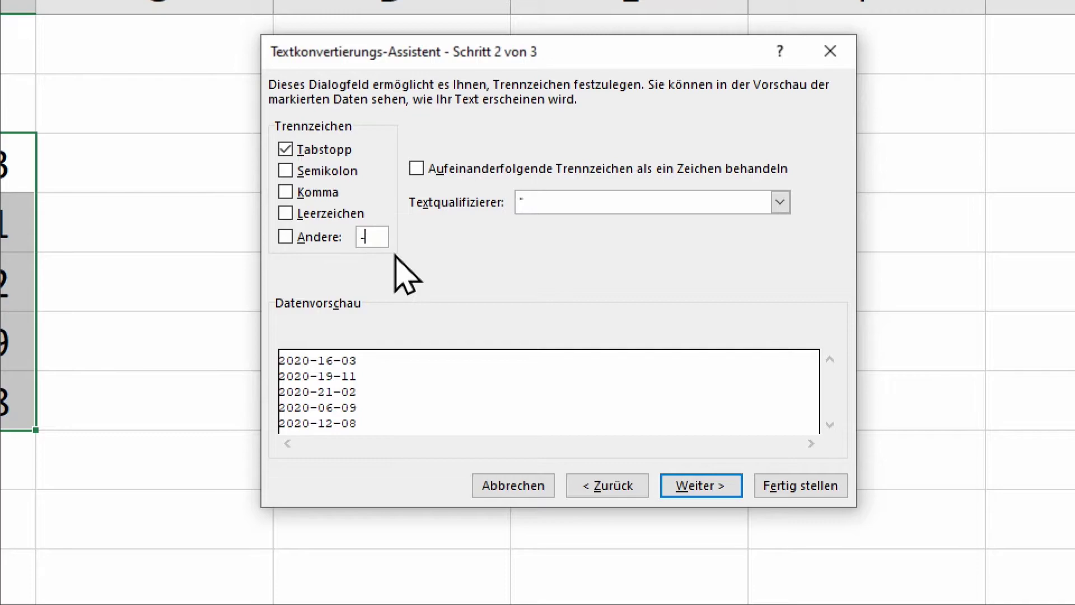
left_click(287, 237)
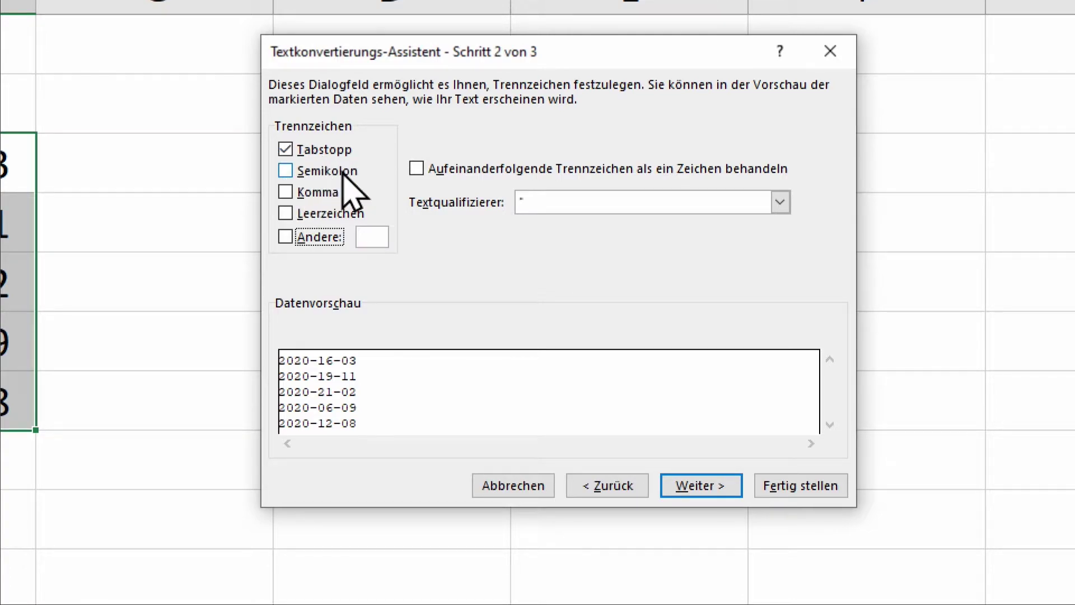
left_click(286, 238)
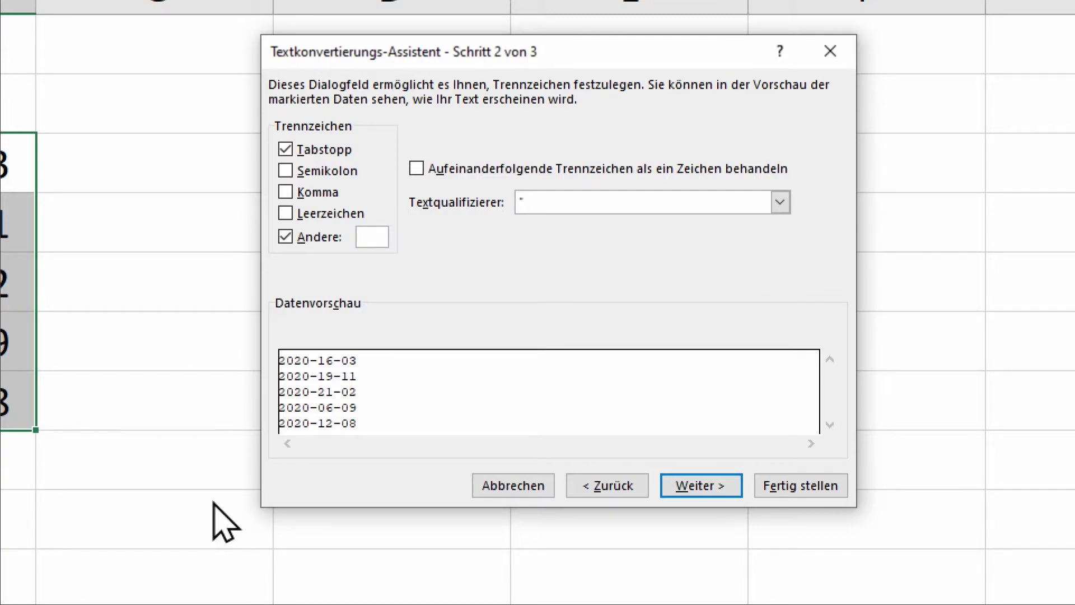
type("-")
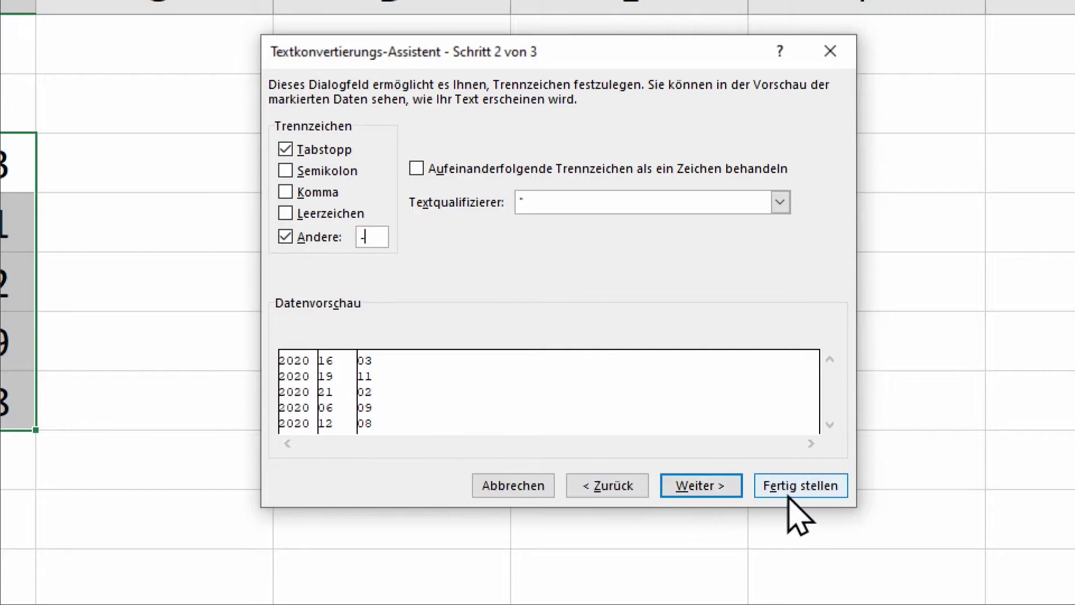
left_click(686, 480)
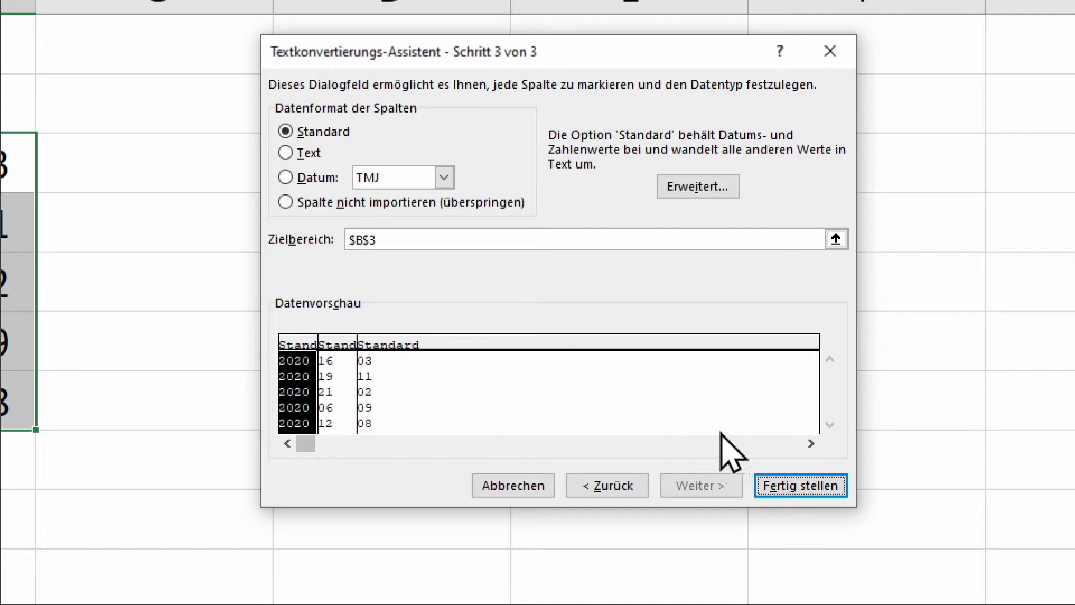
left_click(831, 487)
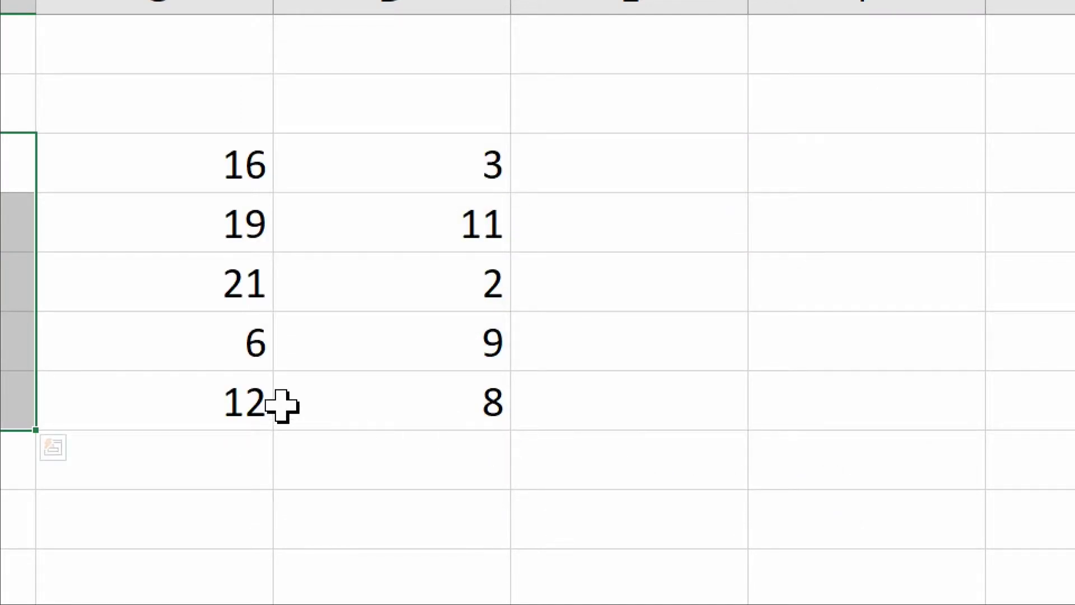
scroll(224, 392, "left", 4)
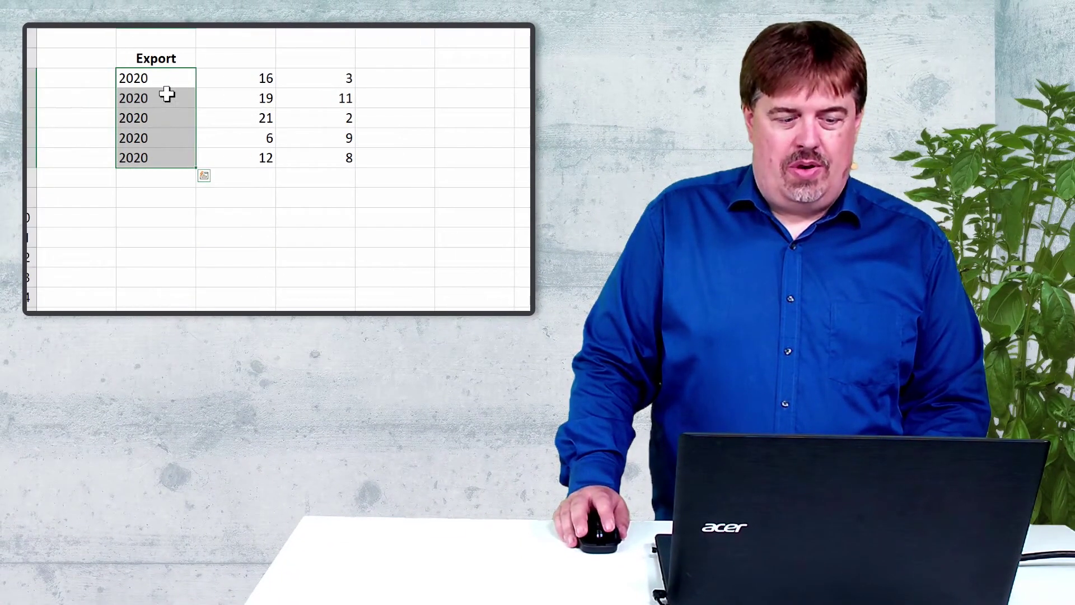
Label the split columns in B2:E2 with the headings JAHR, TAG, MONAT and DATUM.
left_click(179, 62)
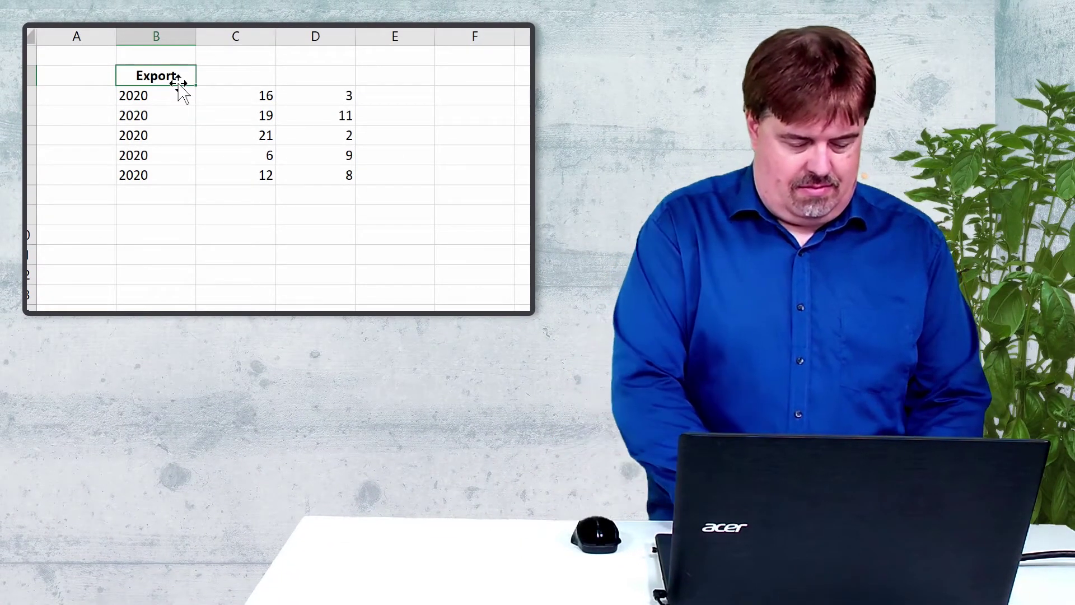
type("JAHR")
left_click(229, 68)
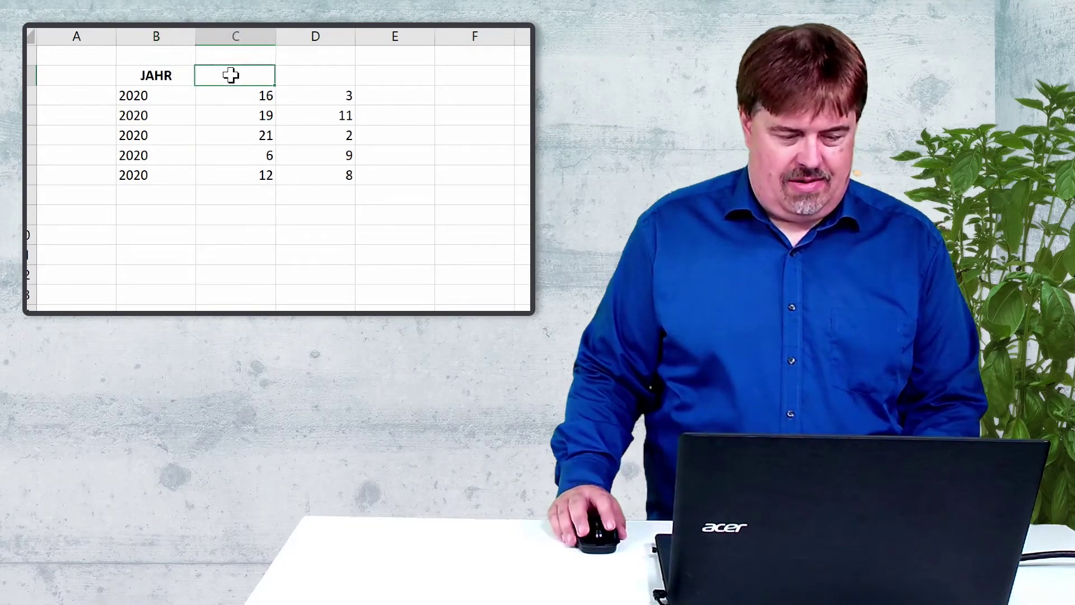
type("TAG")
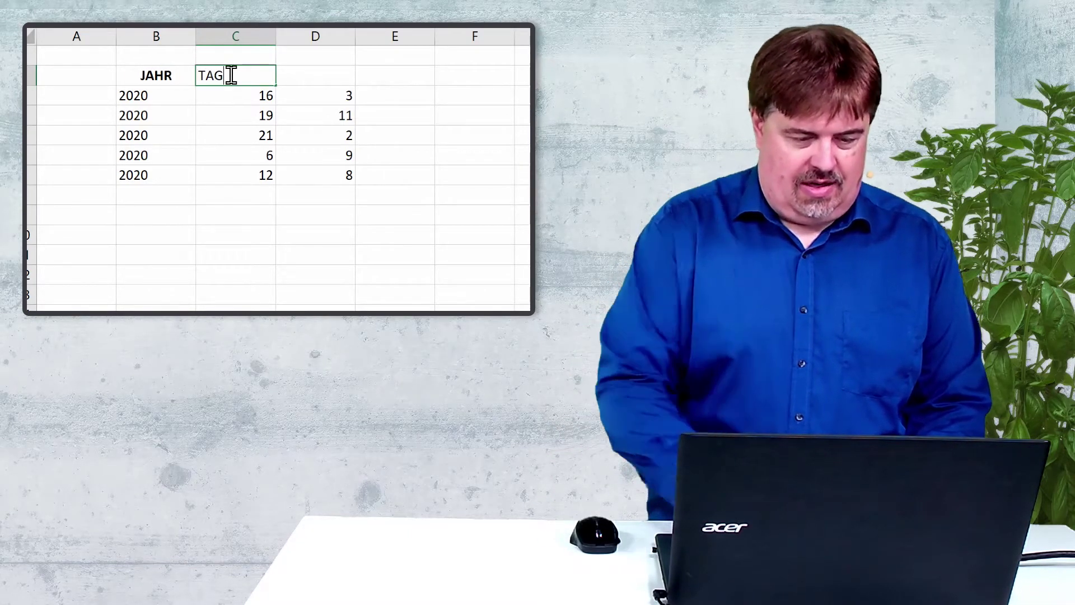
left_click(296, 74)
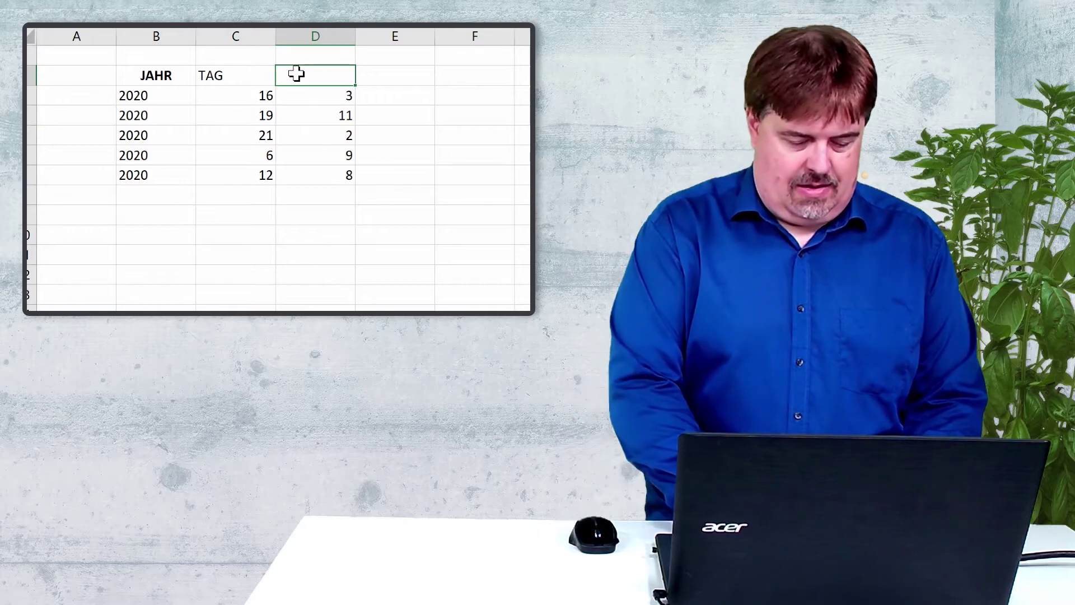
type("MONAT")
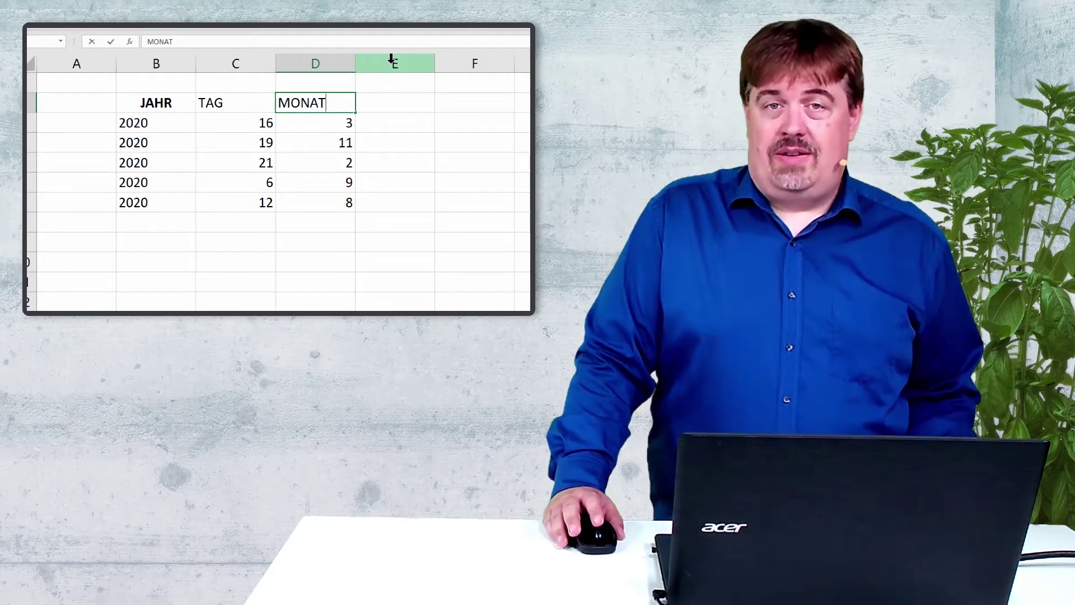
left_click(401, 109)
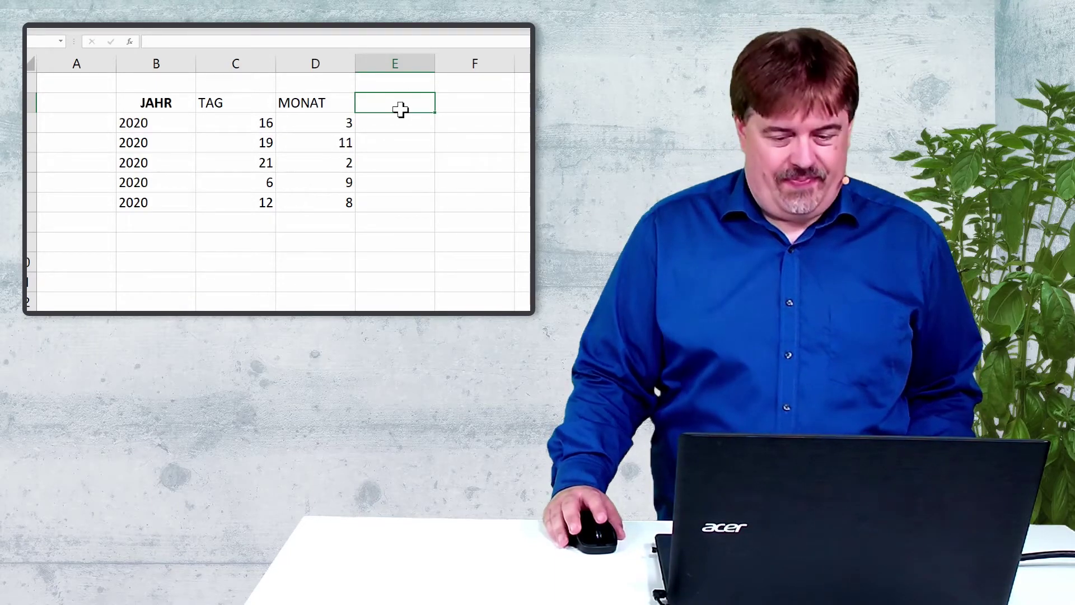
type("DATU")
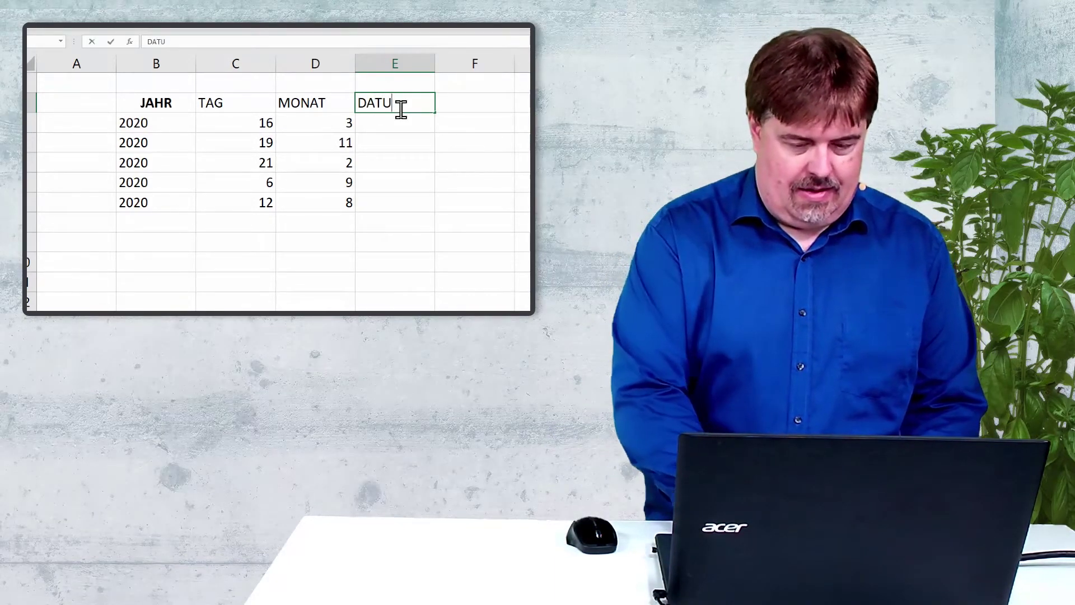
type("M")
Enter the formula =DATUM(B3;D3;C3) in E3 and fill it down to E7.
left_click(414, 123)
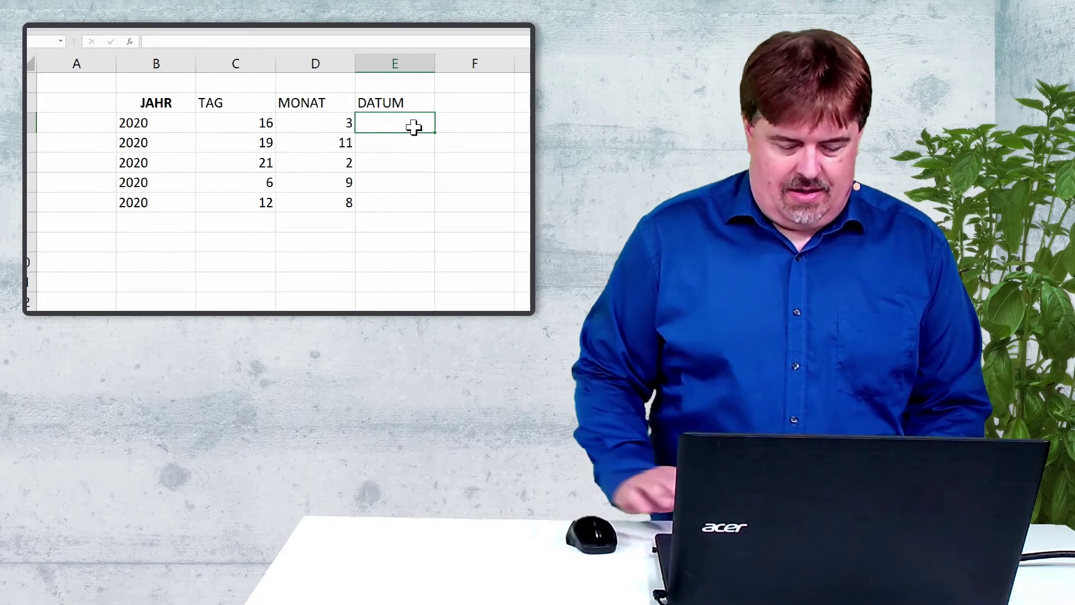
type("=")
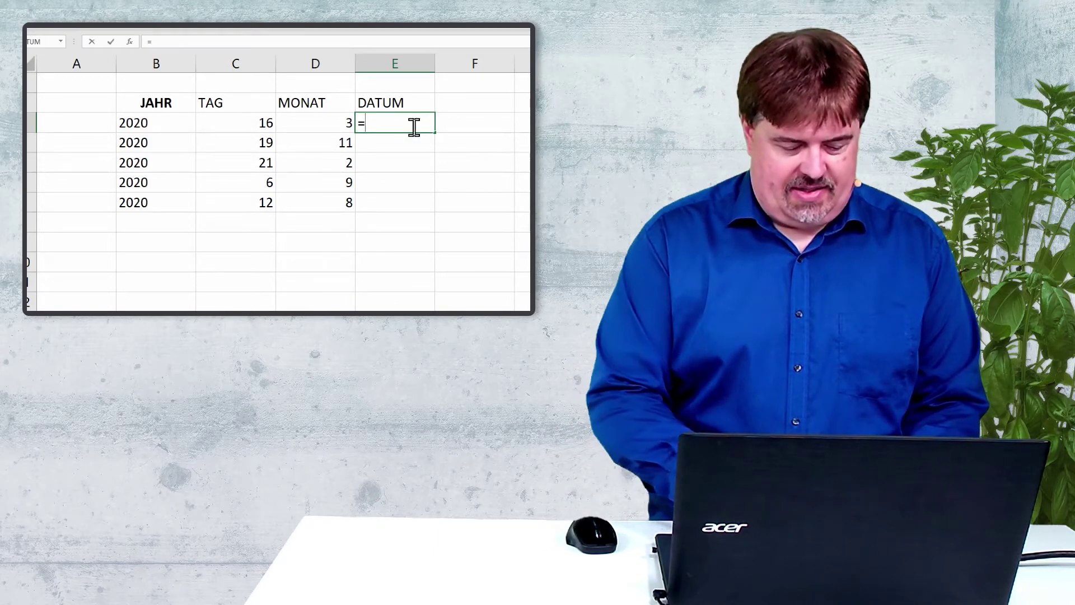
type("DATUM")
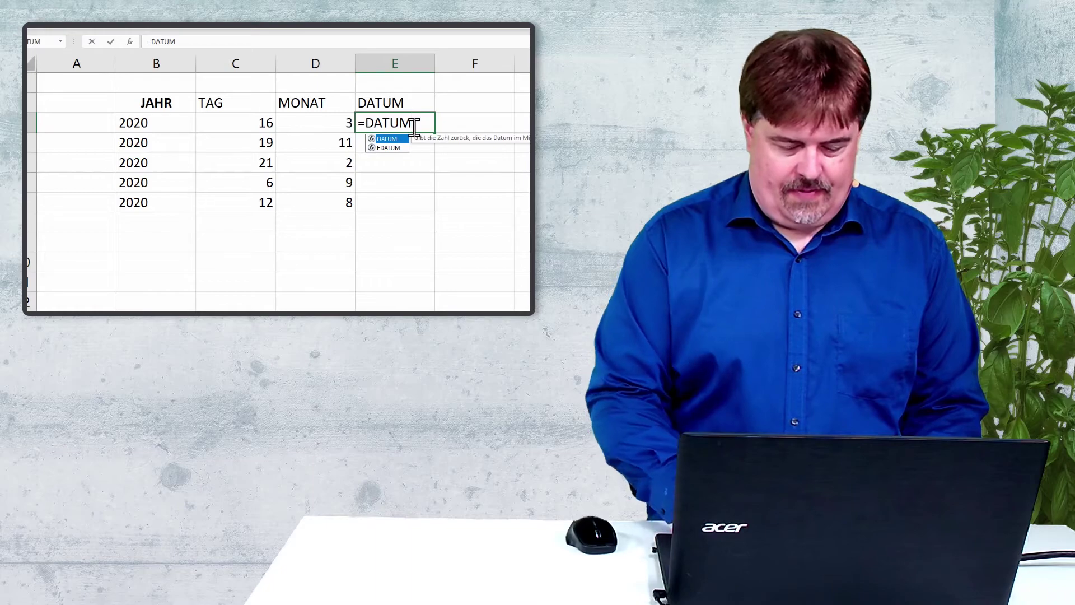
type("(")
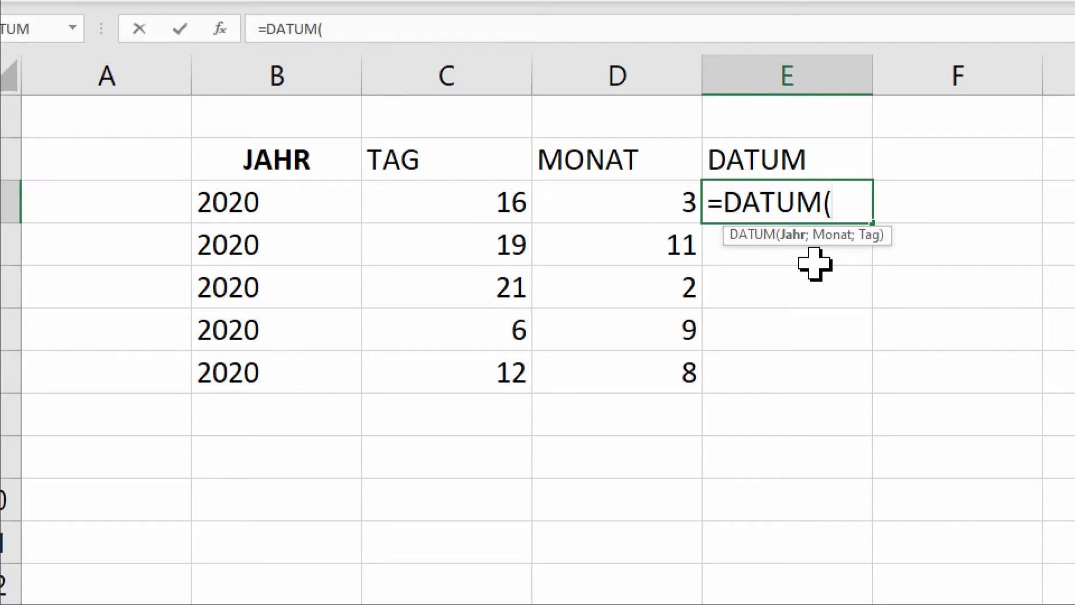
left_click(275, 203)
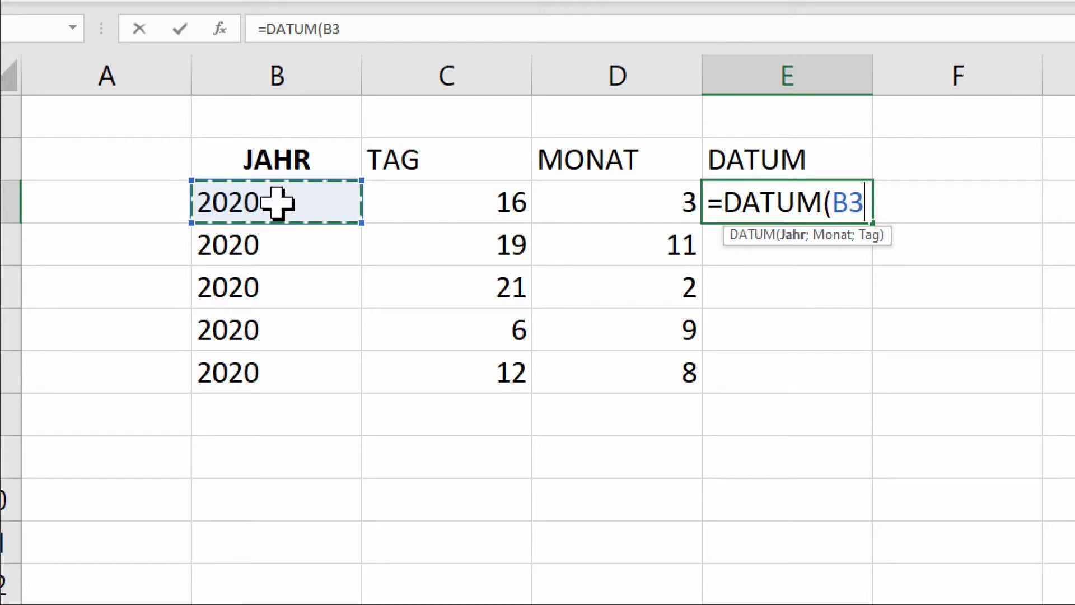
type(";")
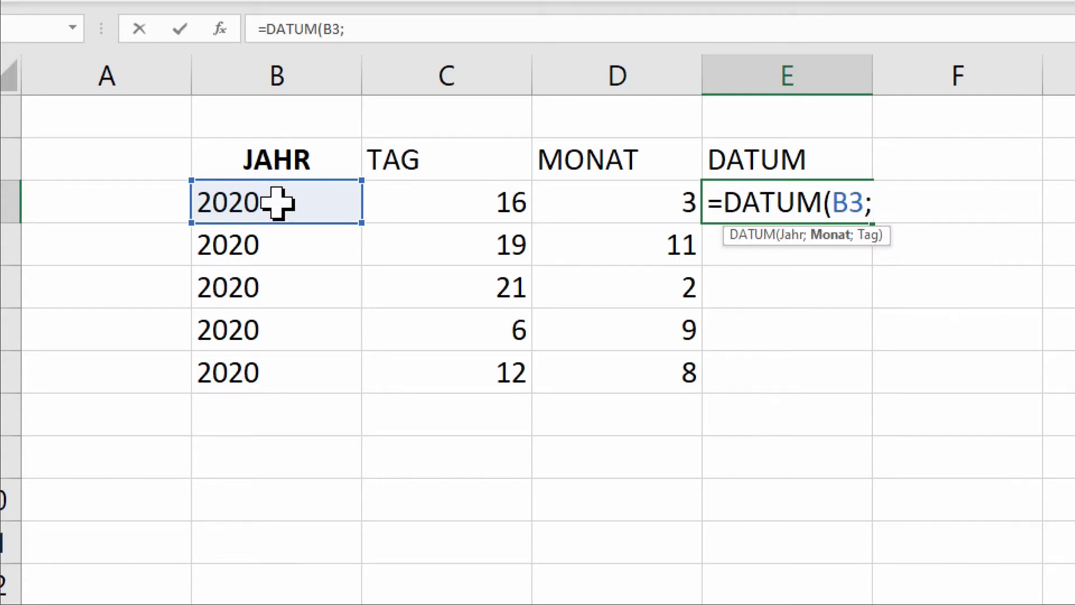
left_click(645, 199)
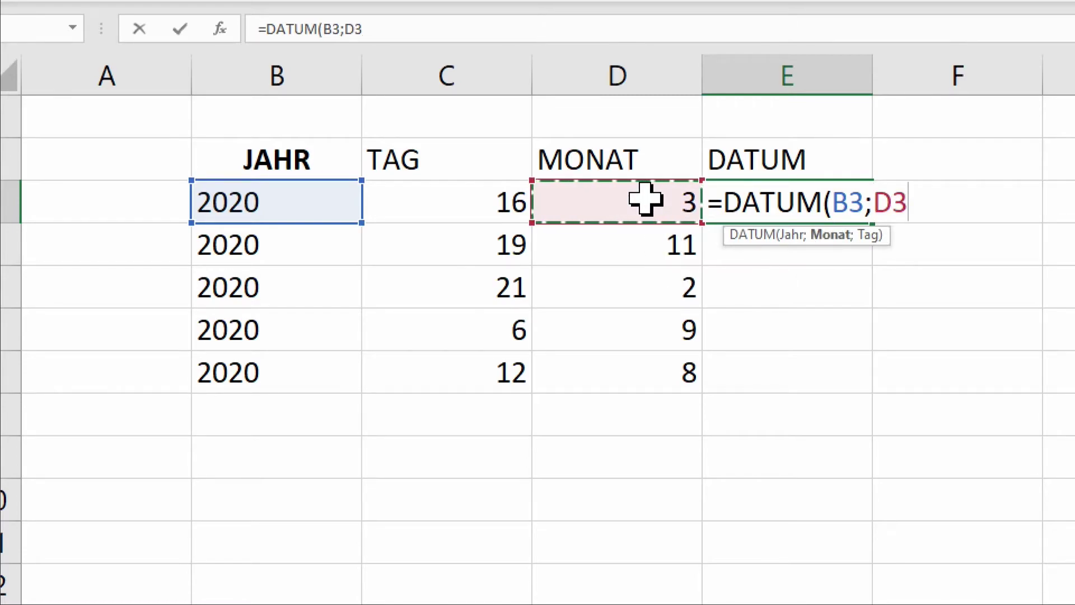
type(";")
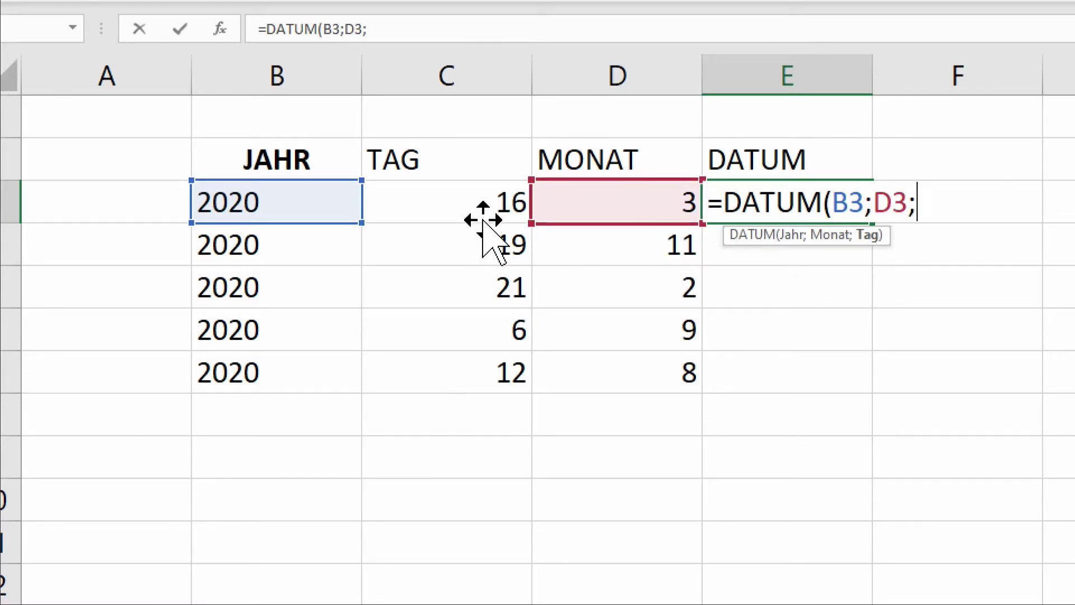
left_click(480, 203)
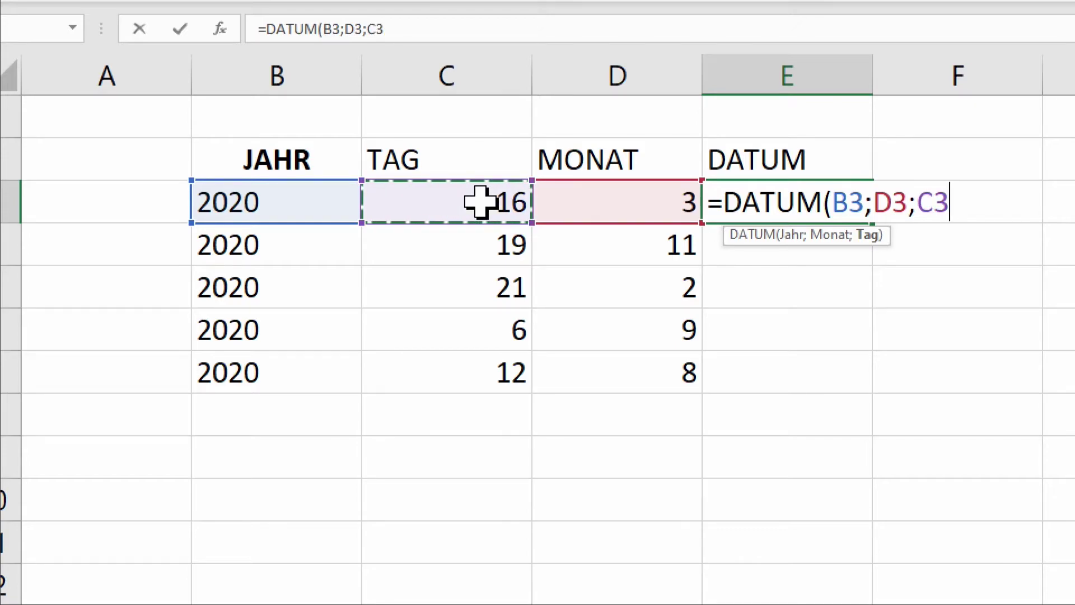
type(")")
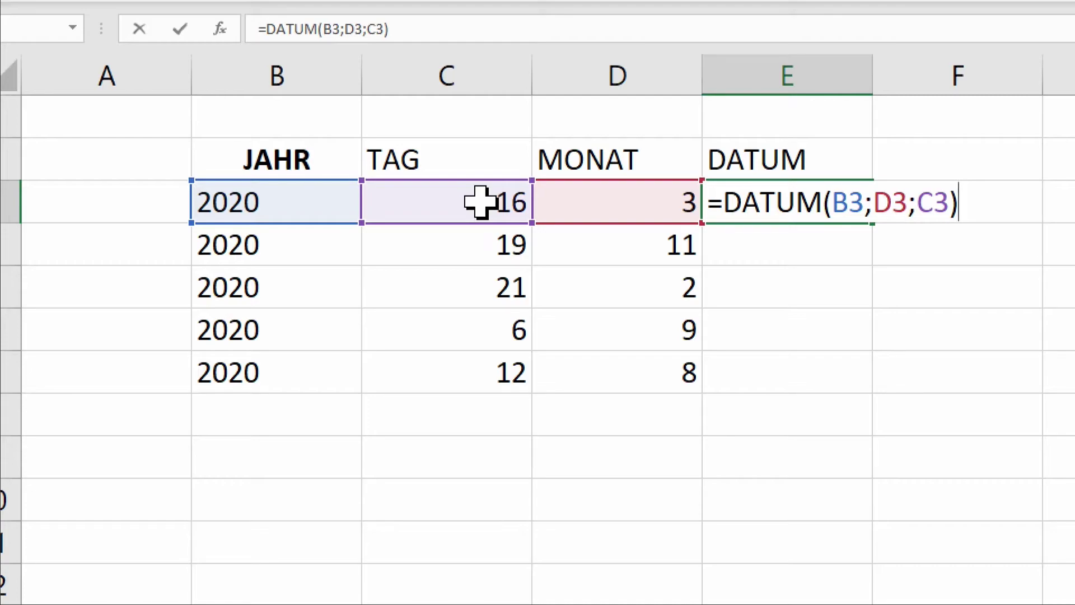
key("Return")
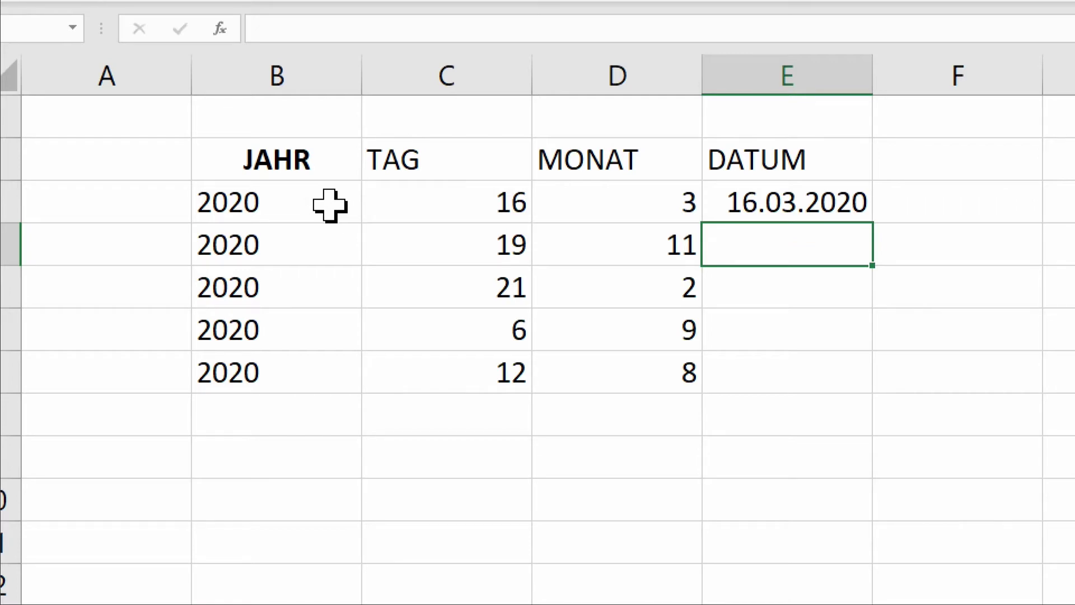
left_click(829, 204)
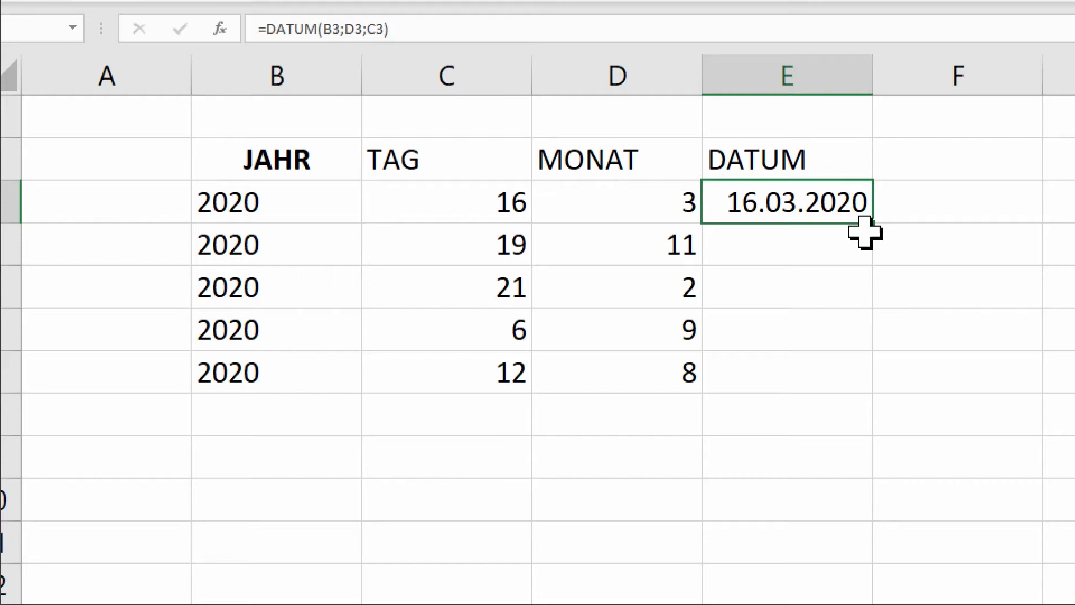
double_click(874, 230)
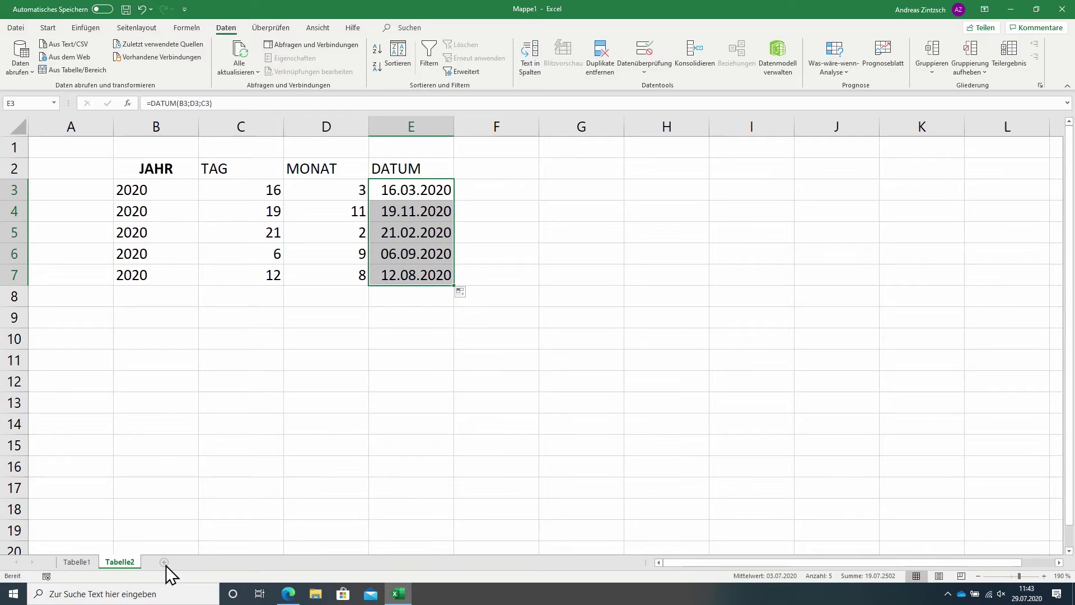
Add a new worksheet after Tabelle2 and enter the heading Stunde in B3 with the value 8 in B4.
left_click(164, 562)
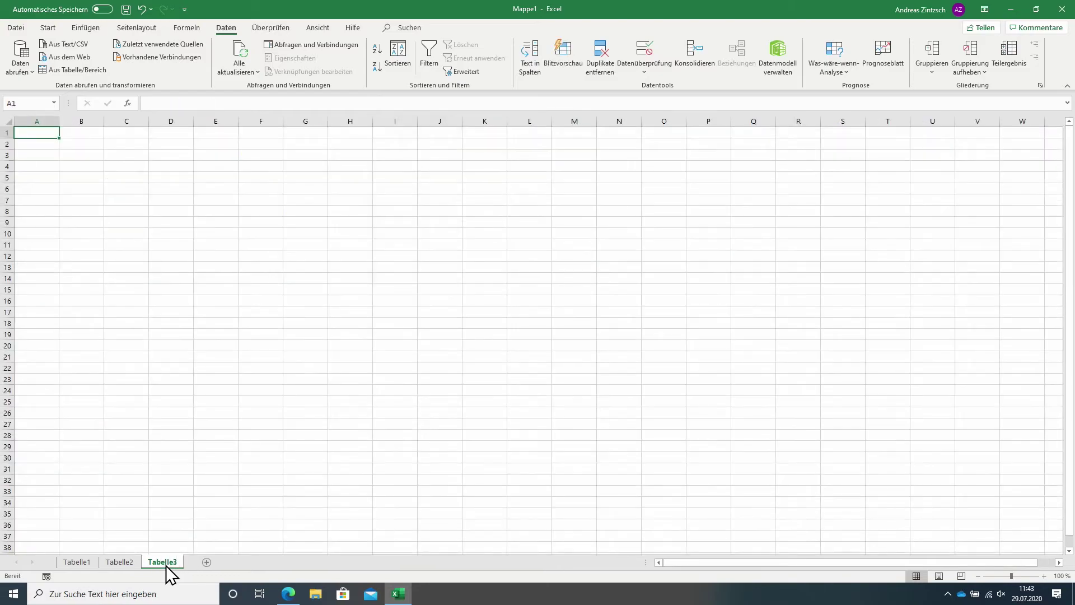
scroll(241, 245, "up", 16, "ctrl")
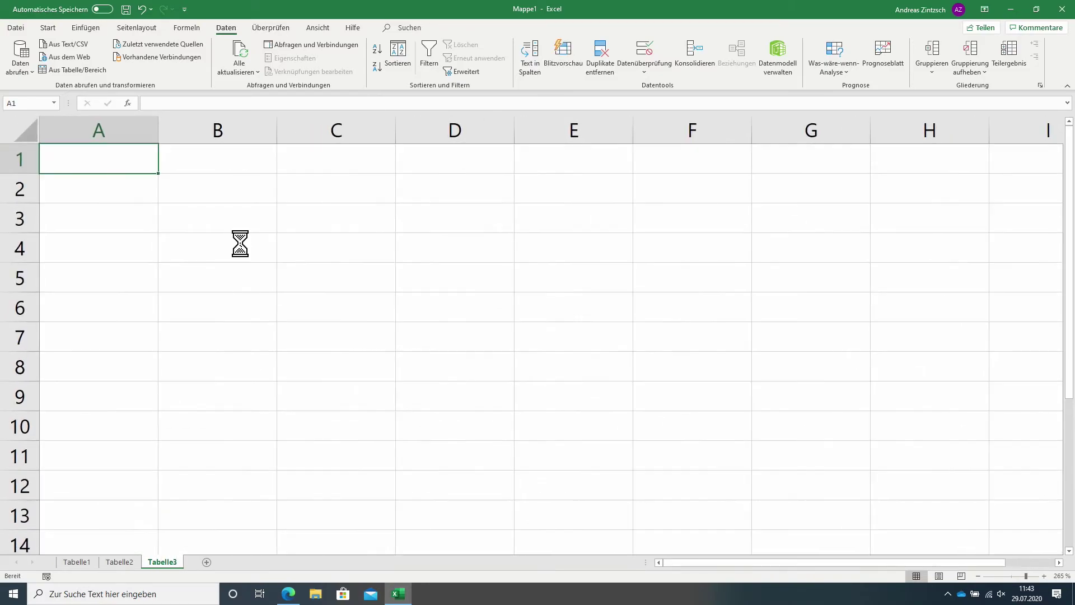
left_click(296, 255)
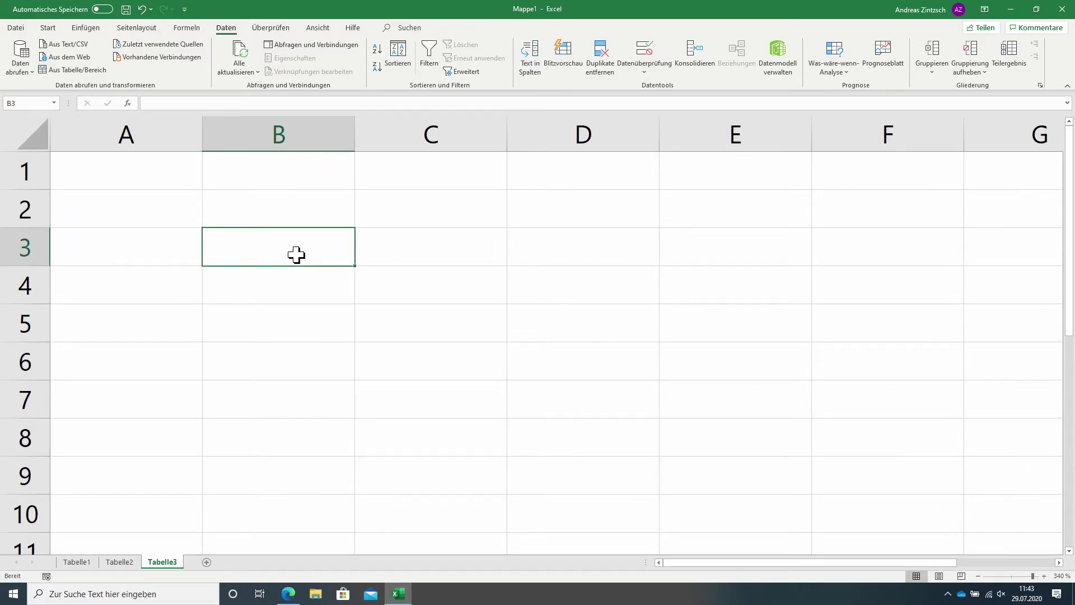
type("Stunde")
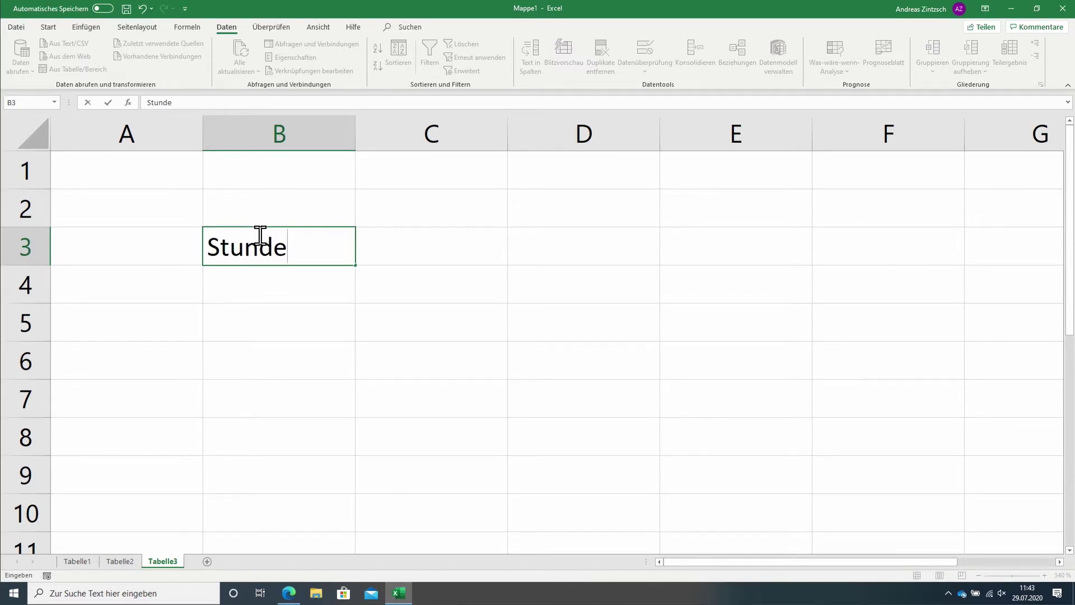
key("Return")
type("8")
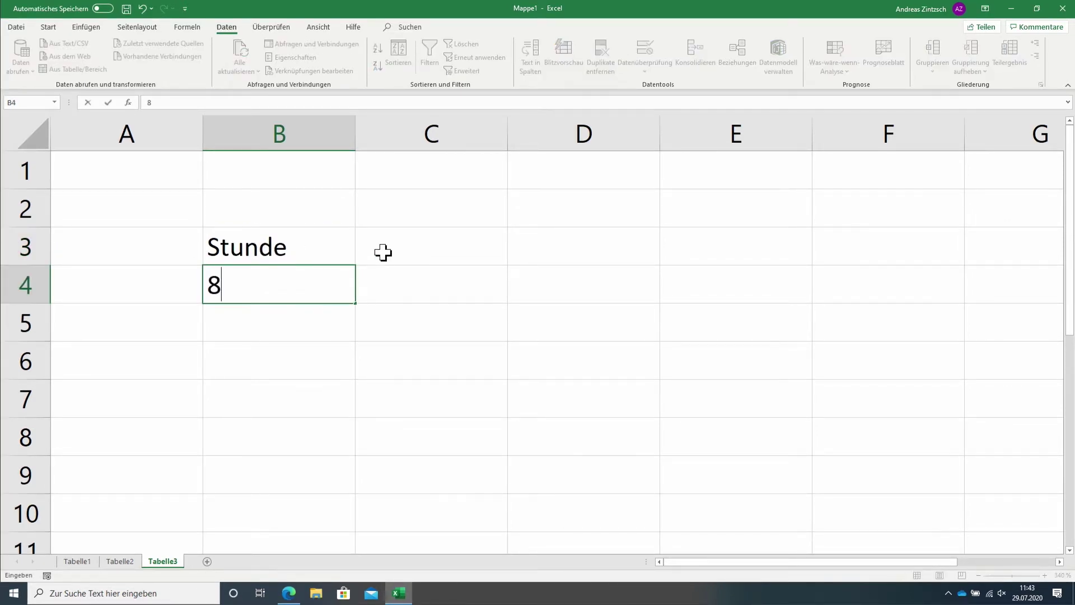
Enter the heading Minuten in C3 with the value 12 in C4, and the heading ZEIT in D3.
left_click(403, 245)
type("Minuten")
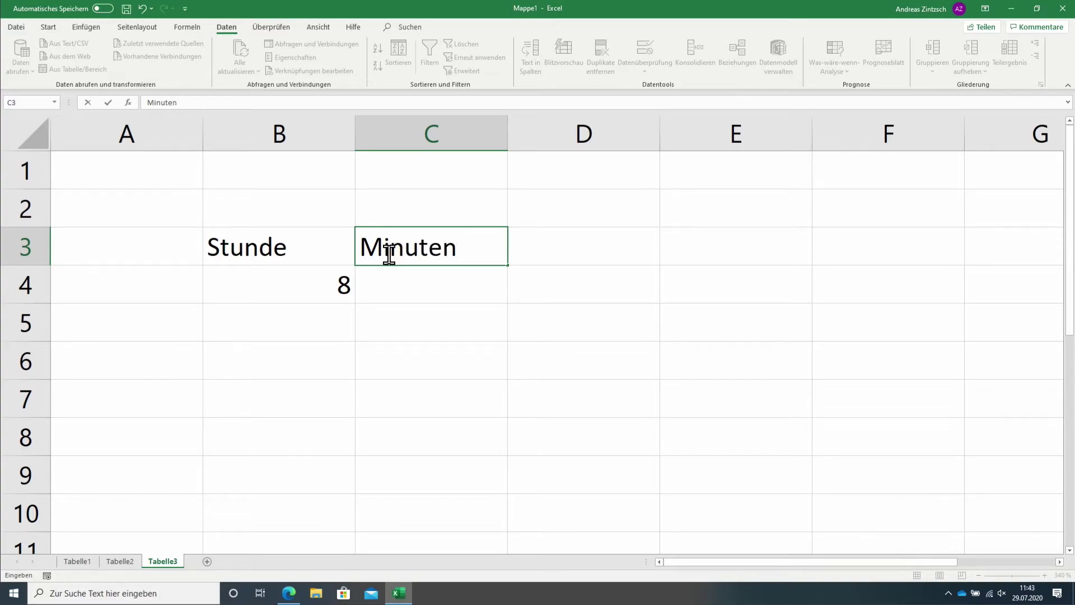
left_click(423, 284)
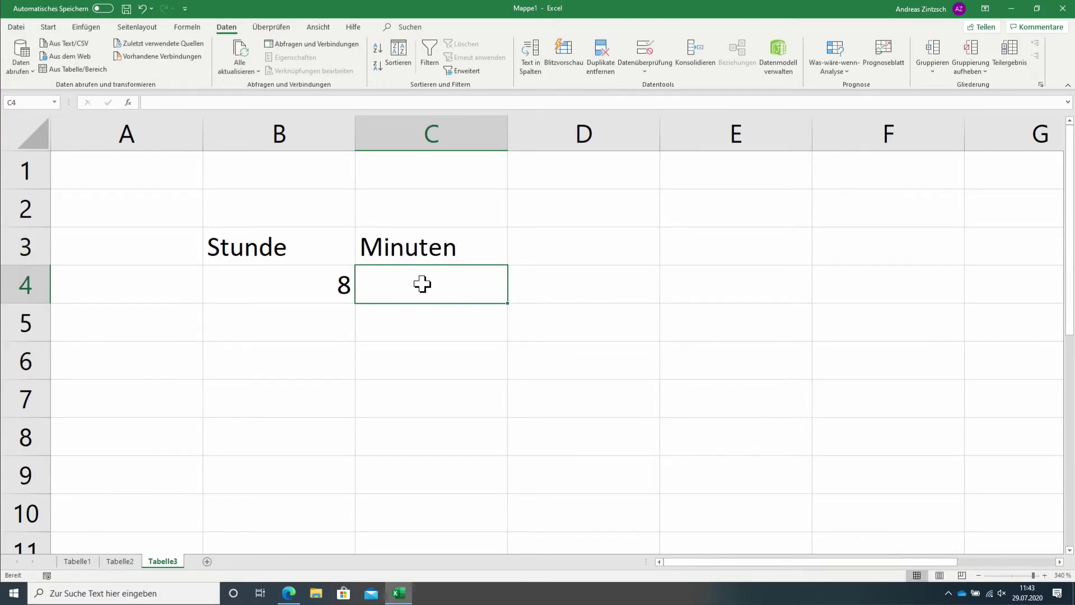
type("12")
left_click(421, 325)
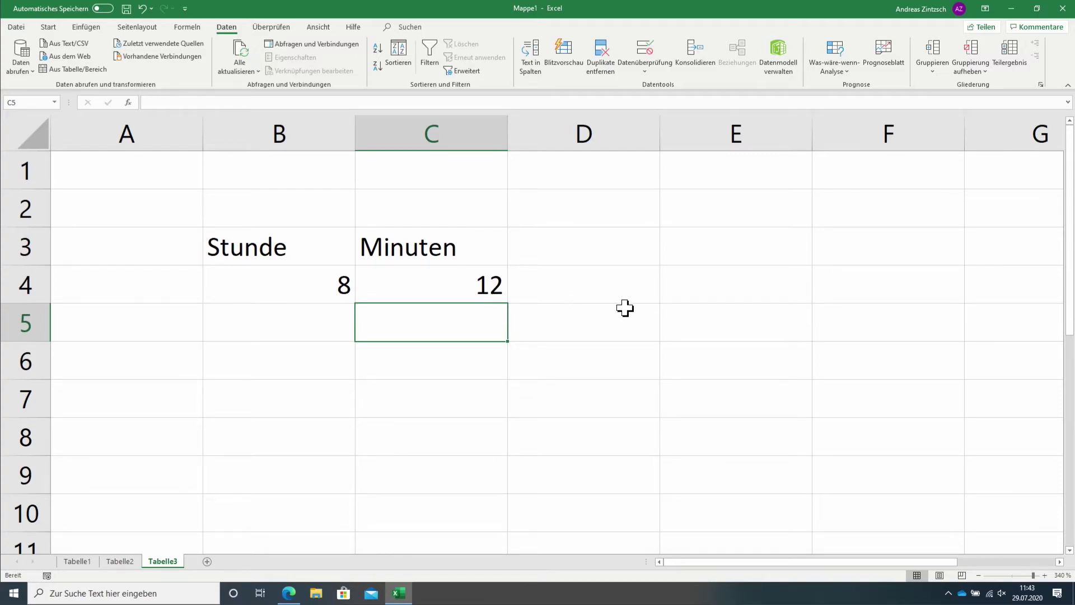
left_click(617, 243)
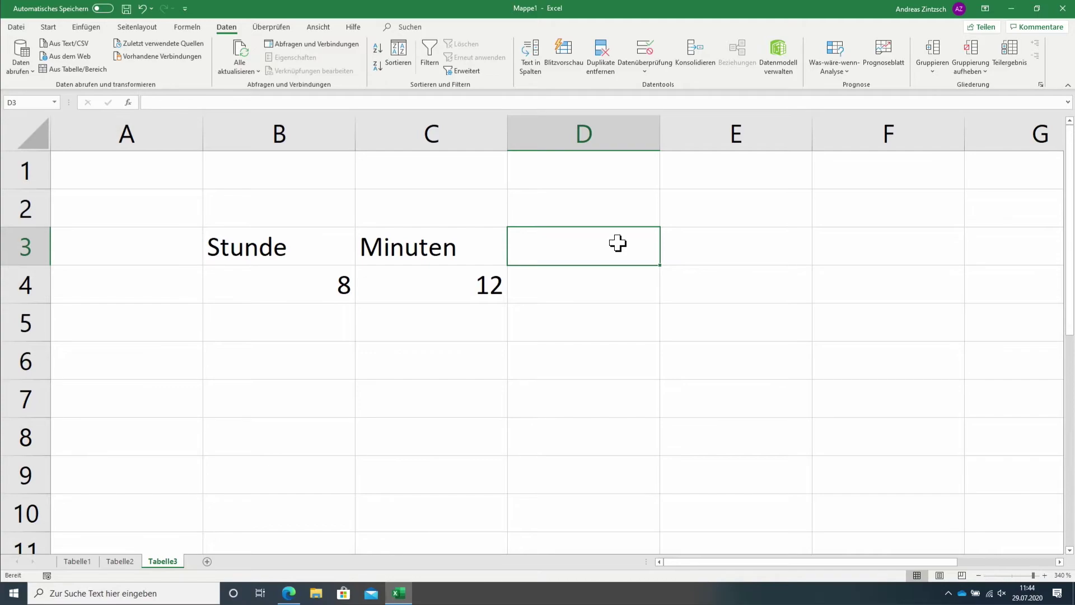
type("ZEIT")
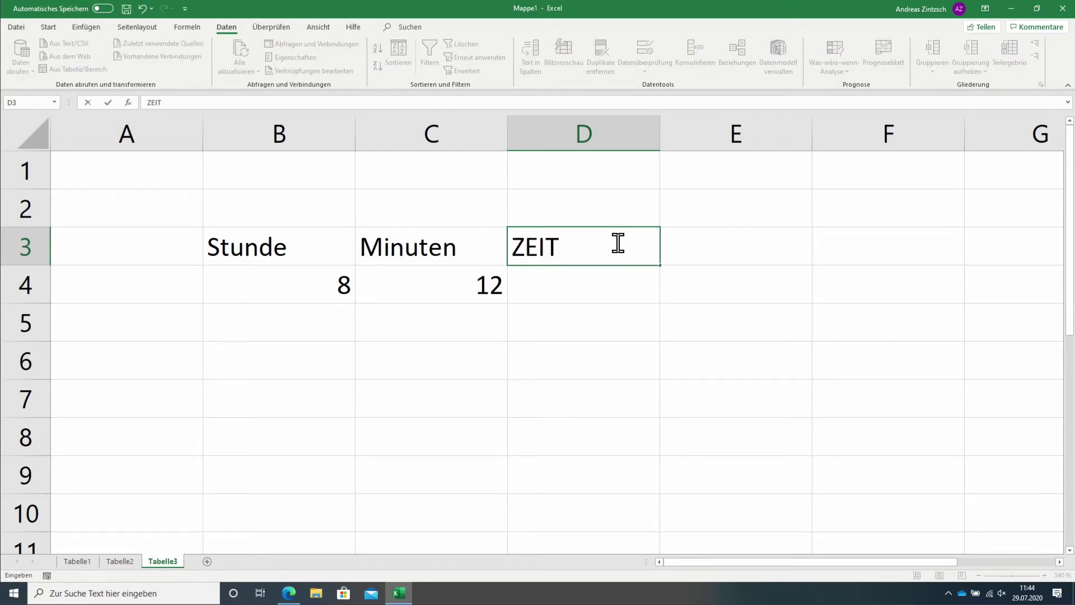
With D4 selected, look up the ZEIT function and its arguments among the date and time functions, then close the list.
left_click(618, 278)
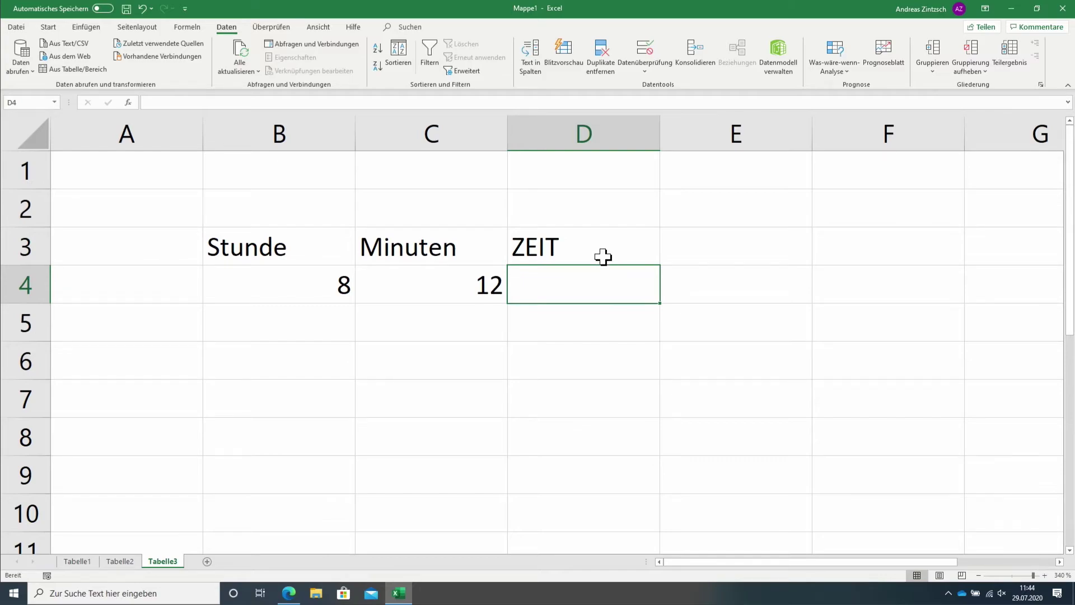
left_click(197, 29)
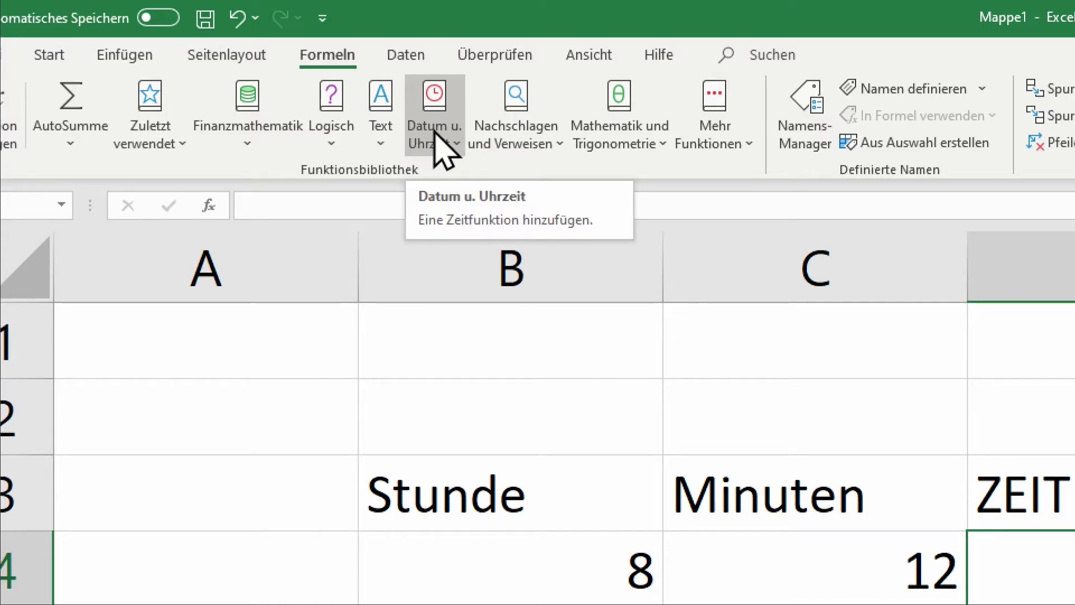
left_click(434, 134)
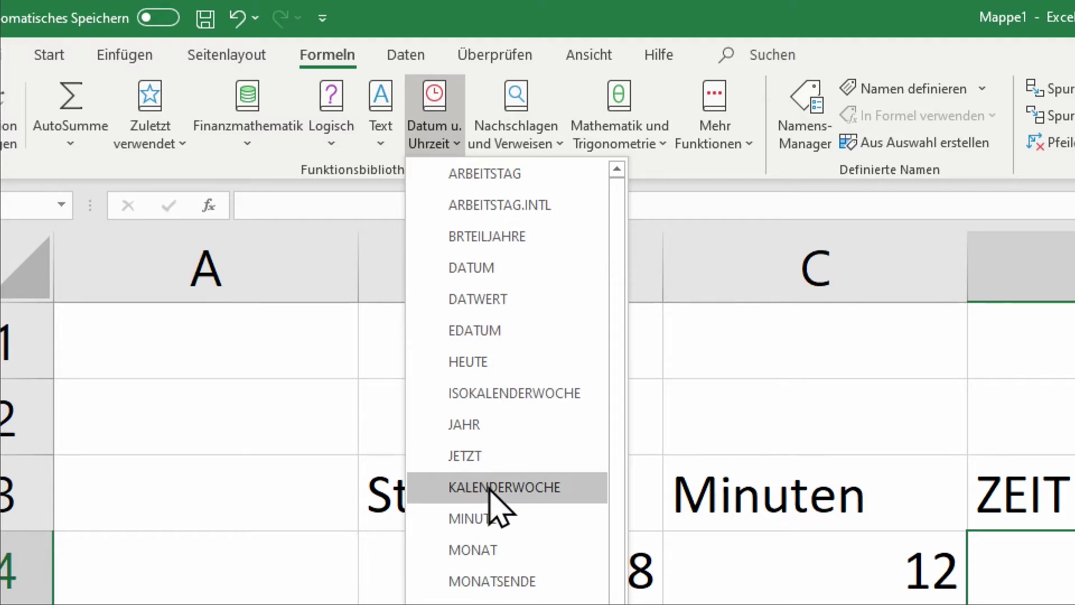
scroll(516, 493, "down", 1)
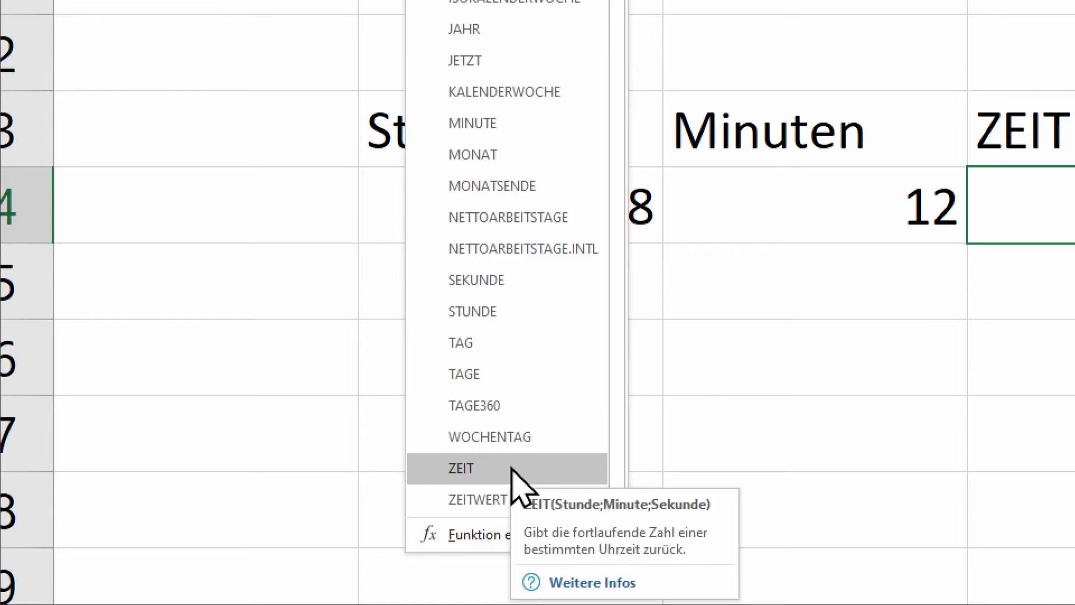
left_click(926, 357)
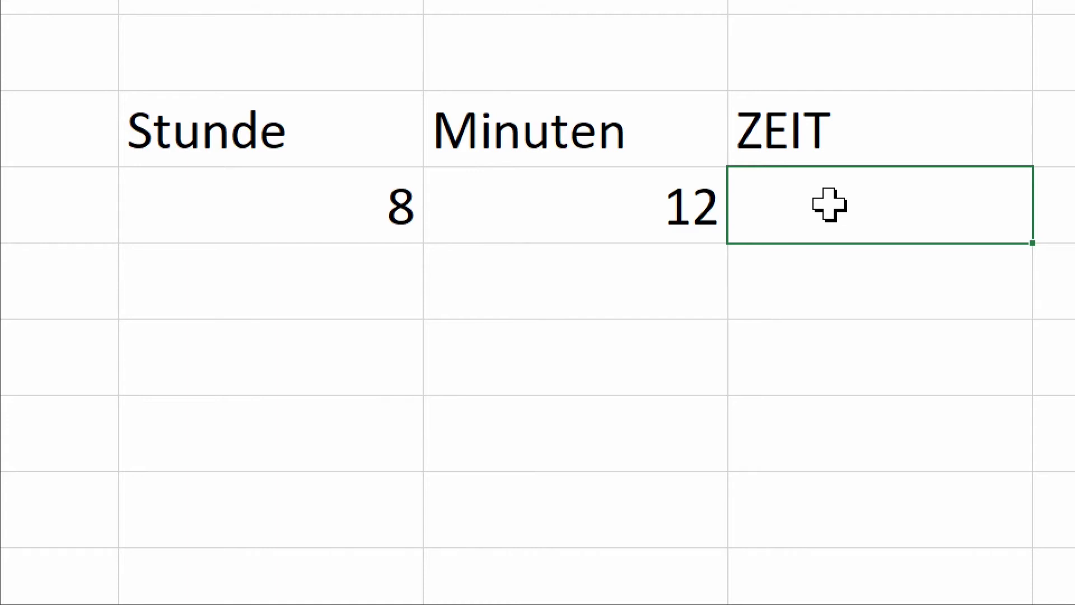
Enter the formula =ZEIT(B4;C4;0) in D4.
type("=ZEIT")
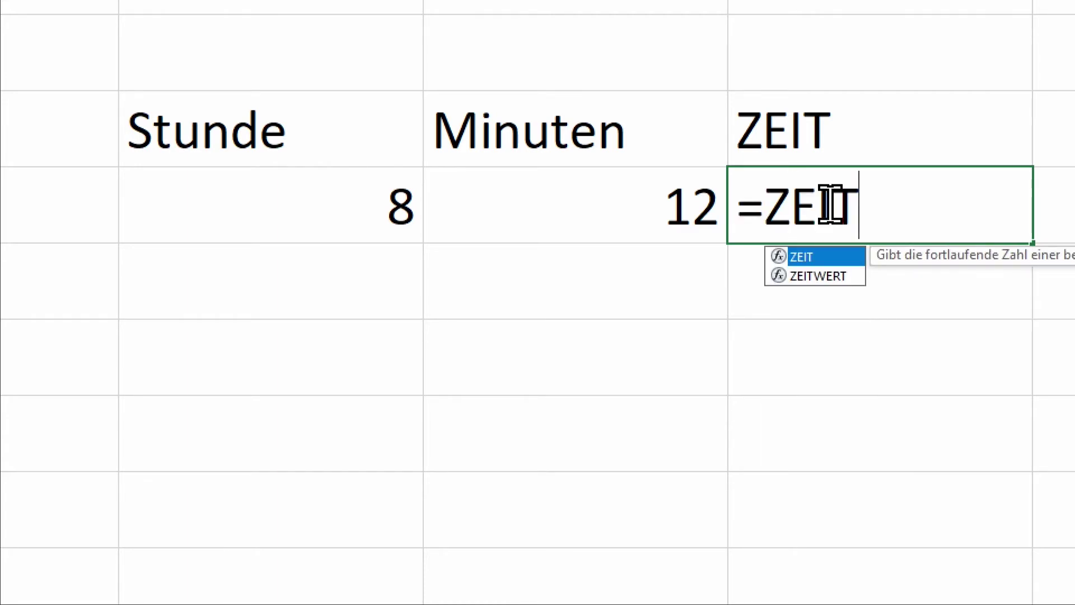
type("(")
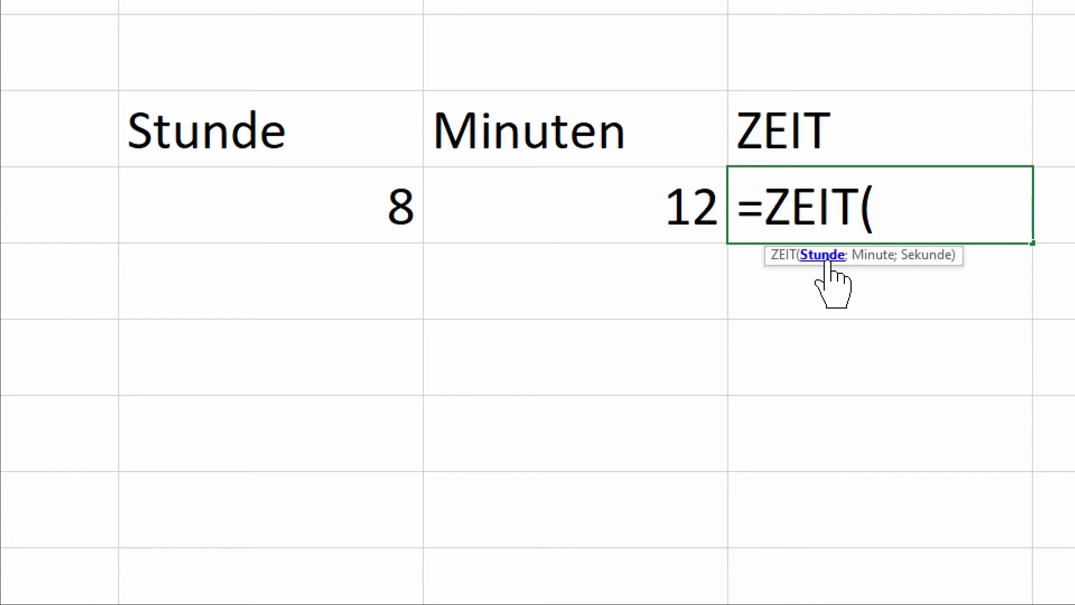
left_click(367, 217)
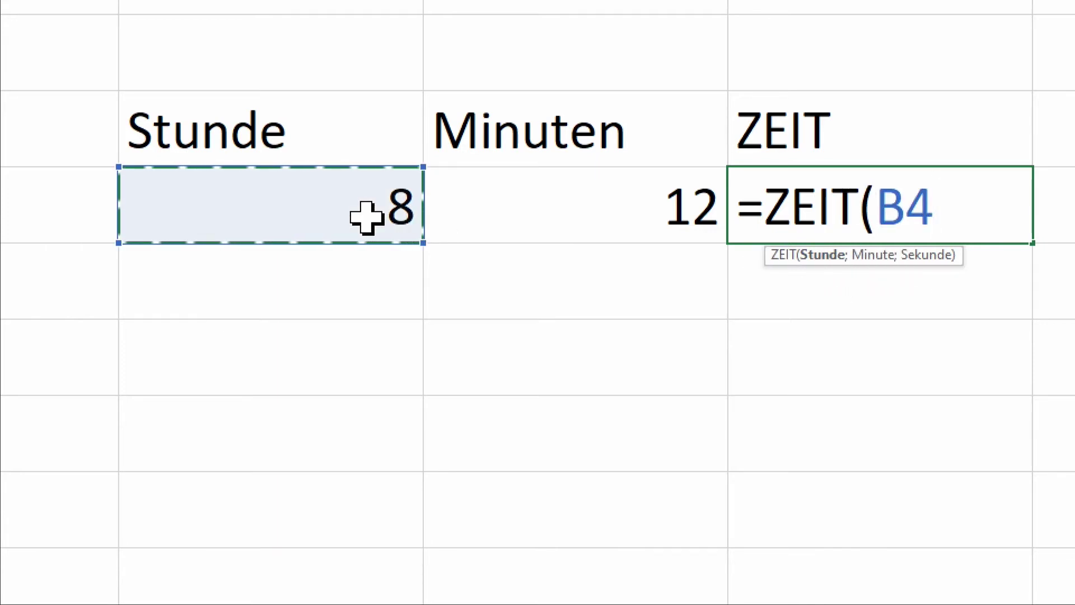
type(";")
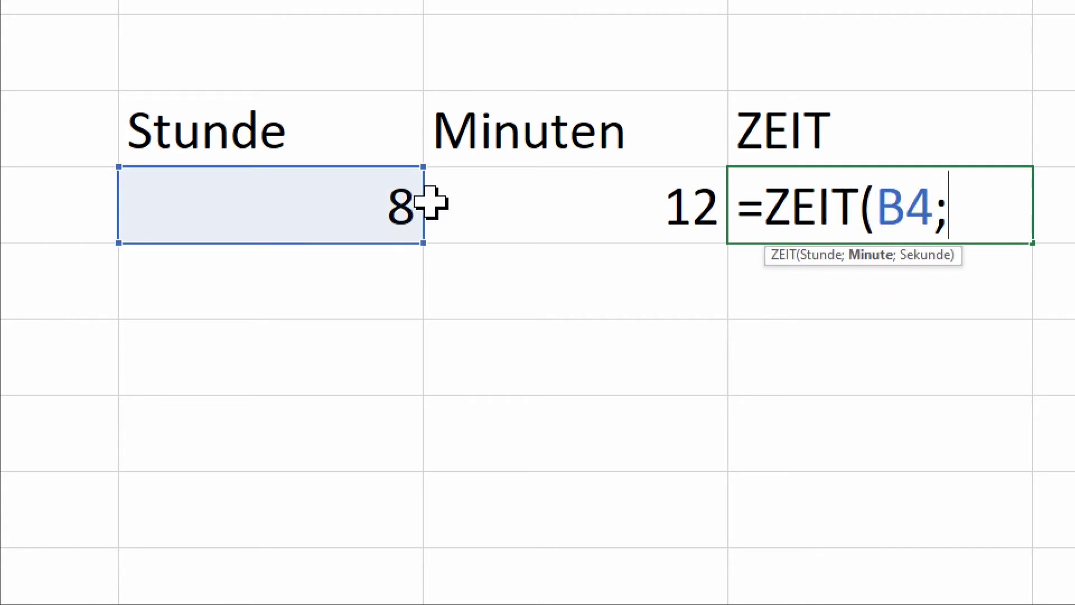
left_click(582, 203)
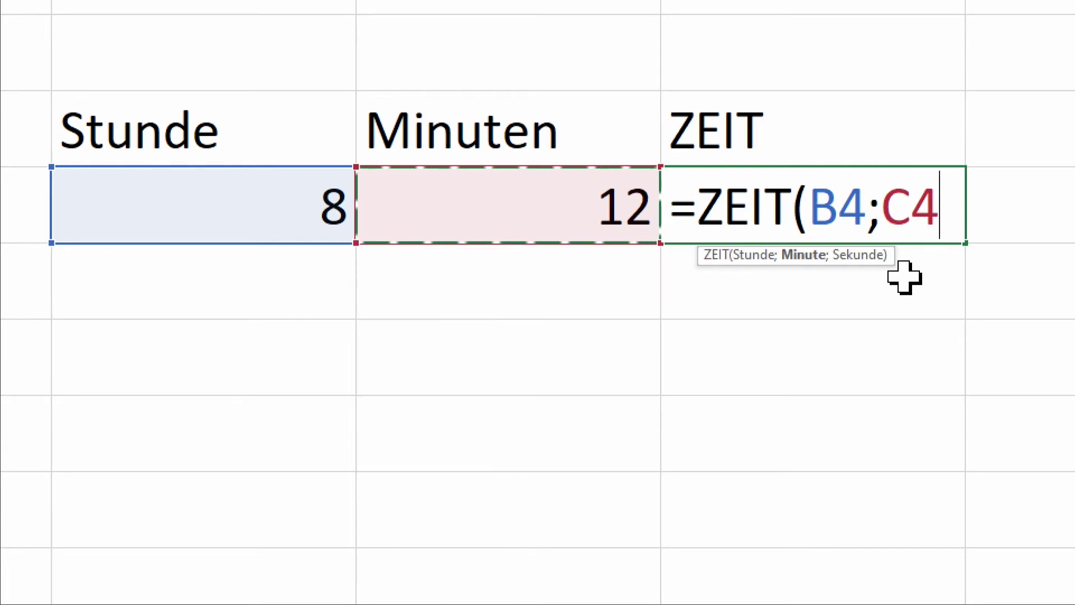
type(";")
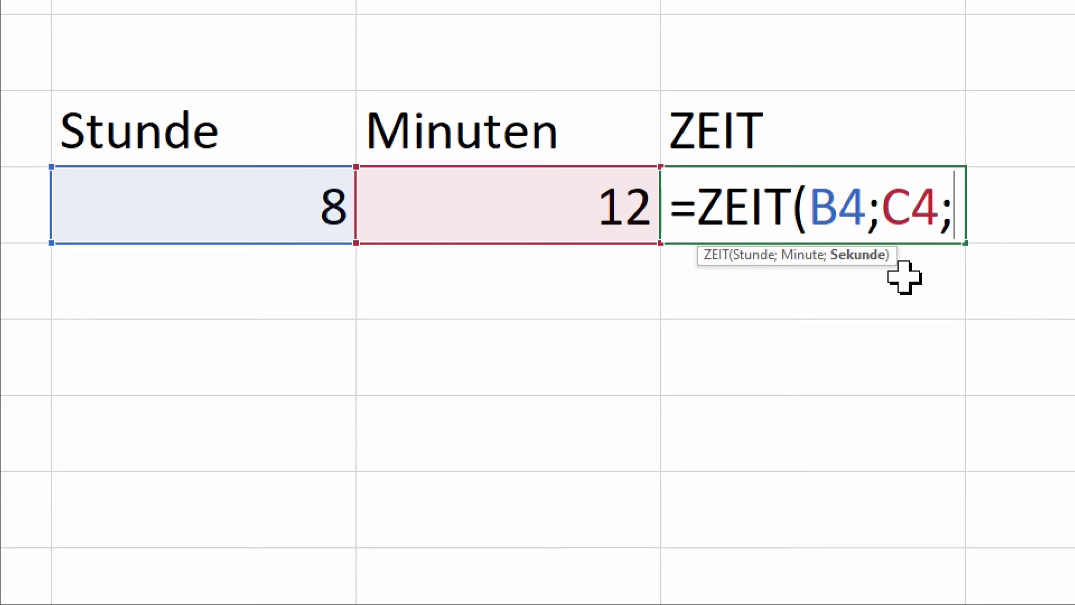
type("0")
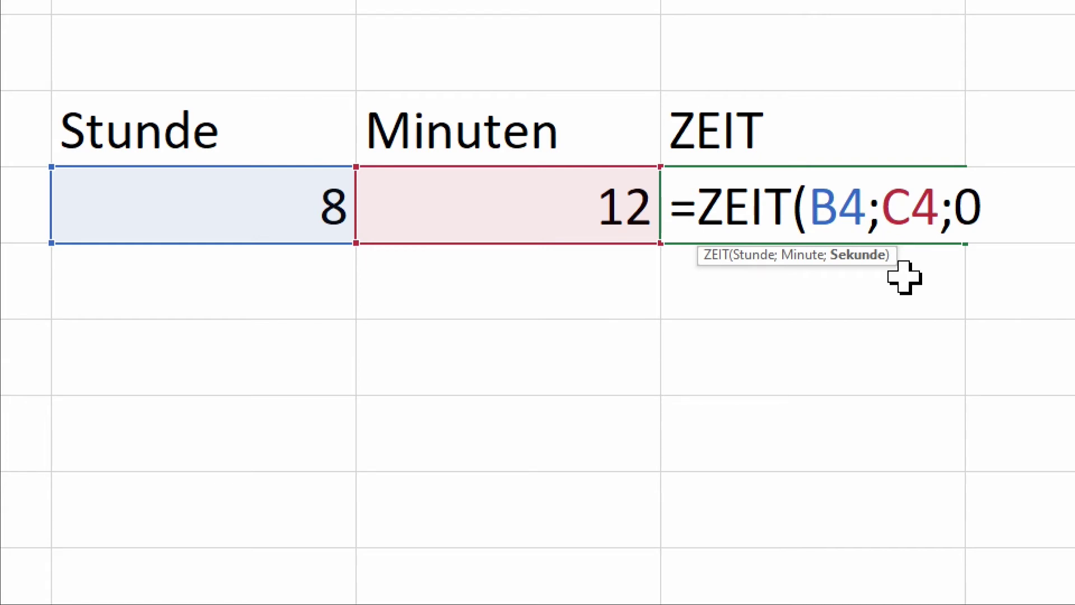
type(")")
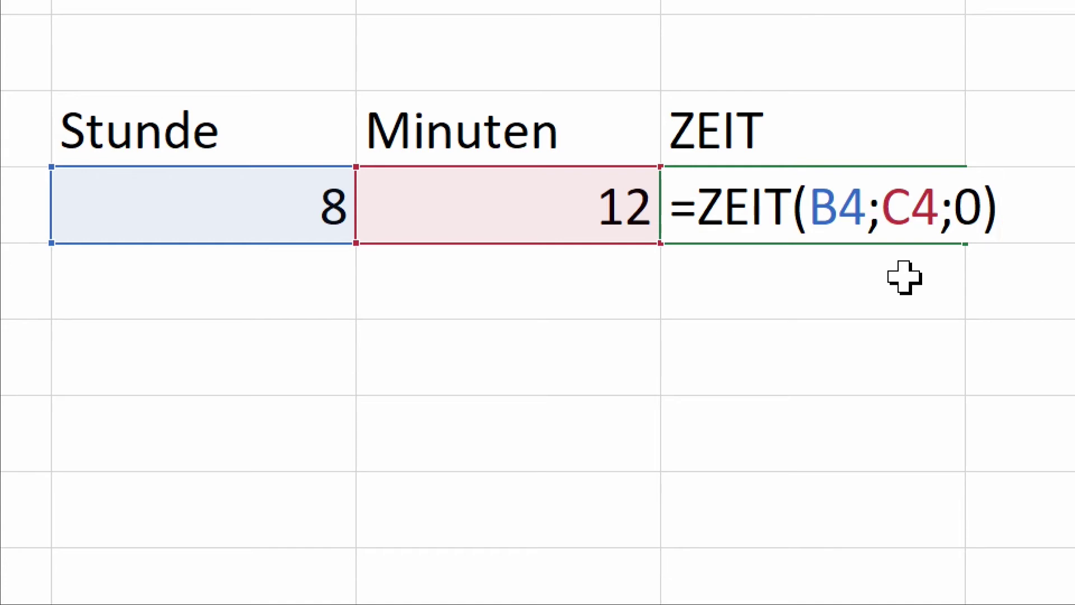
key("Return")
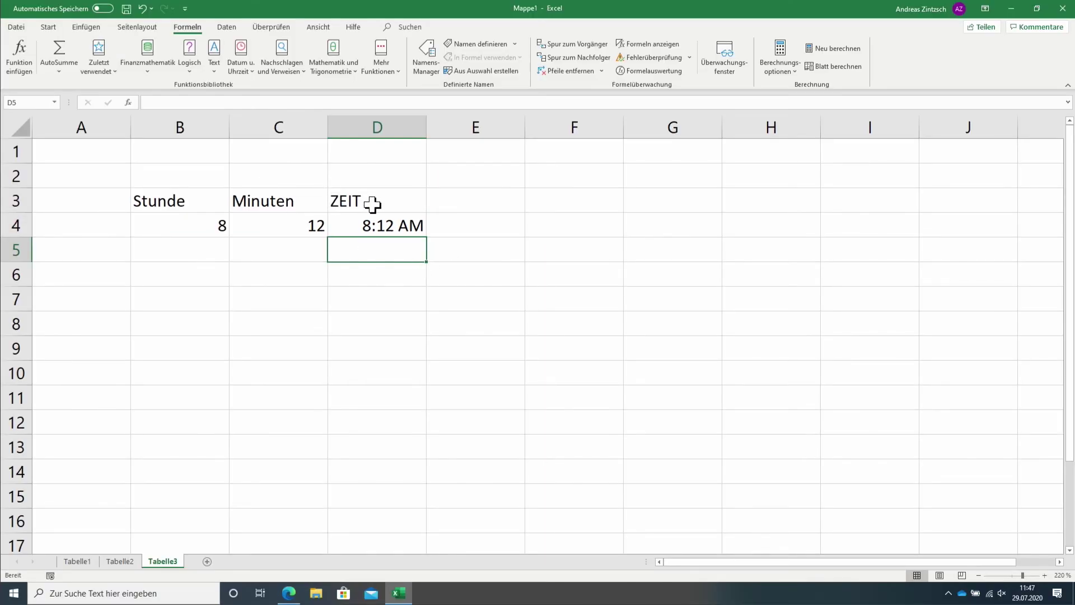
Apply the Zeit number format to D4 and set its Uhrzeit type to 13:30.
left_click(363, 75)
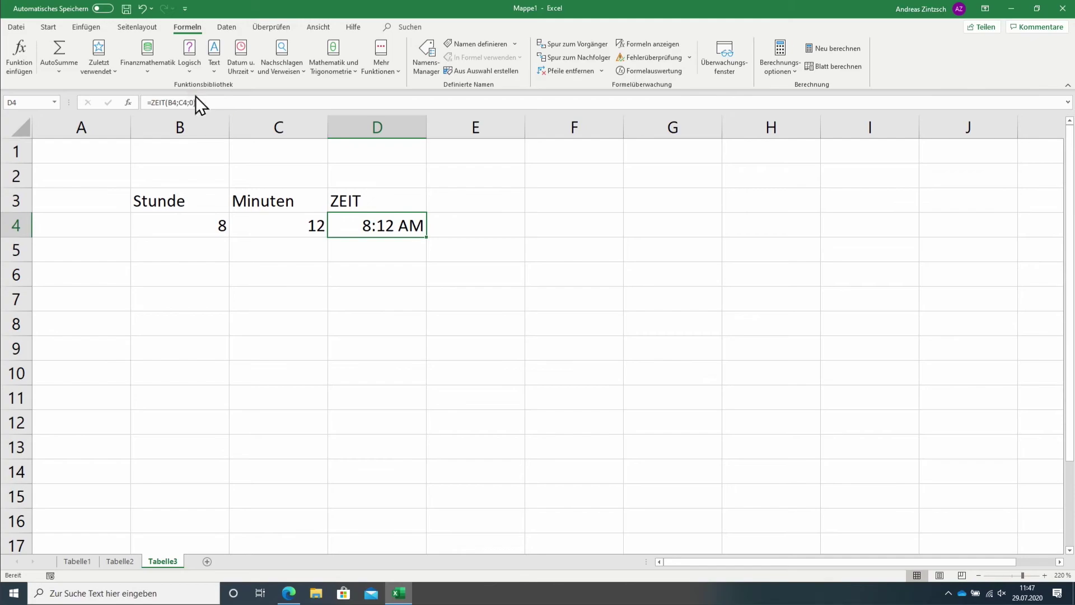
left_click(48, 27)
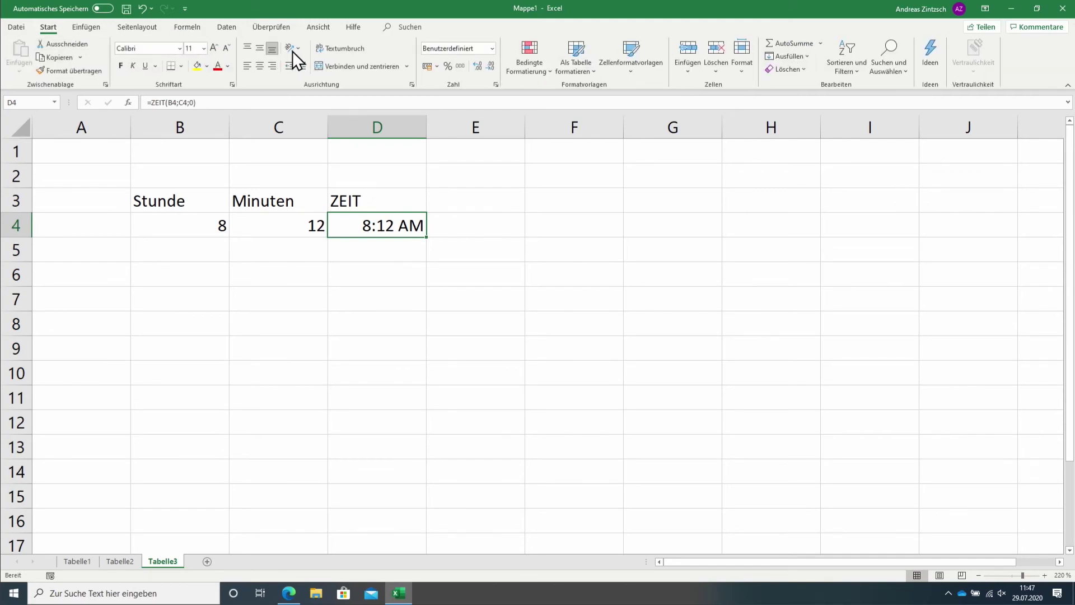
left_click(492, 49)
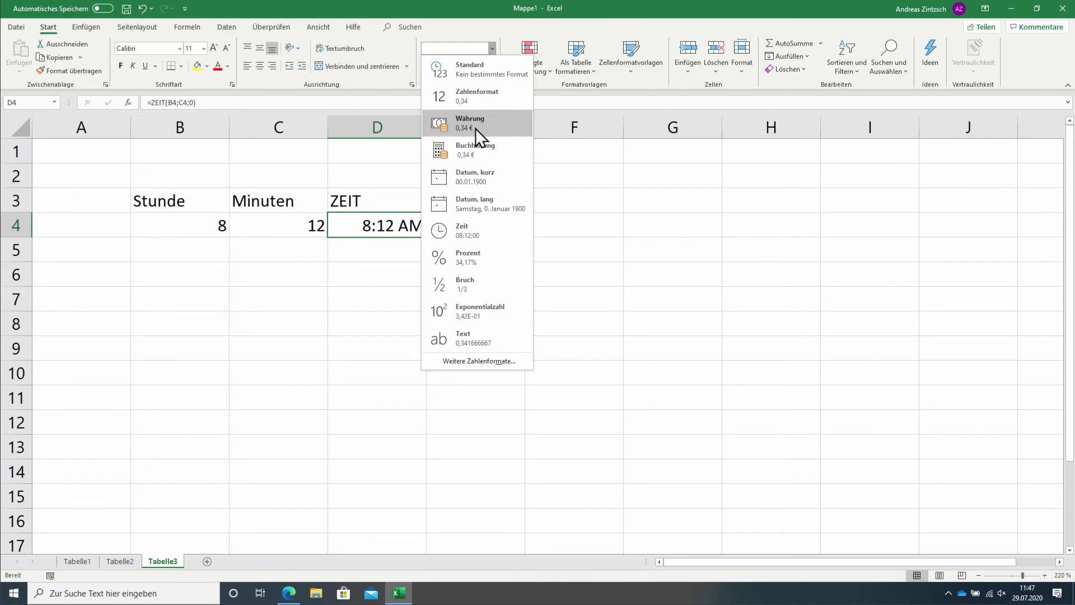
left_click(478, 229)
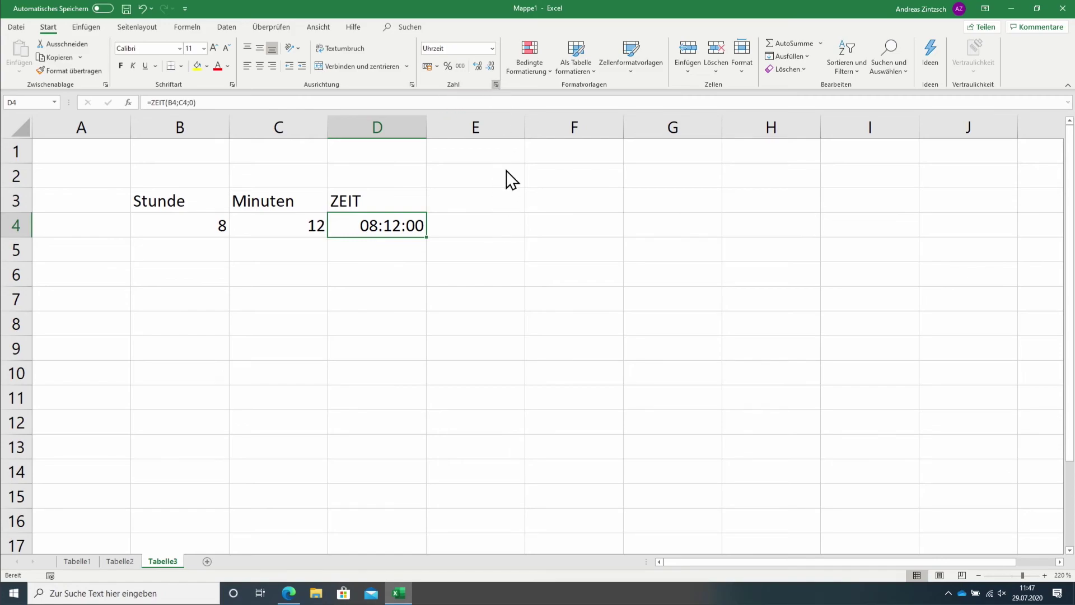
left_click(495, 85)
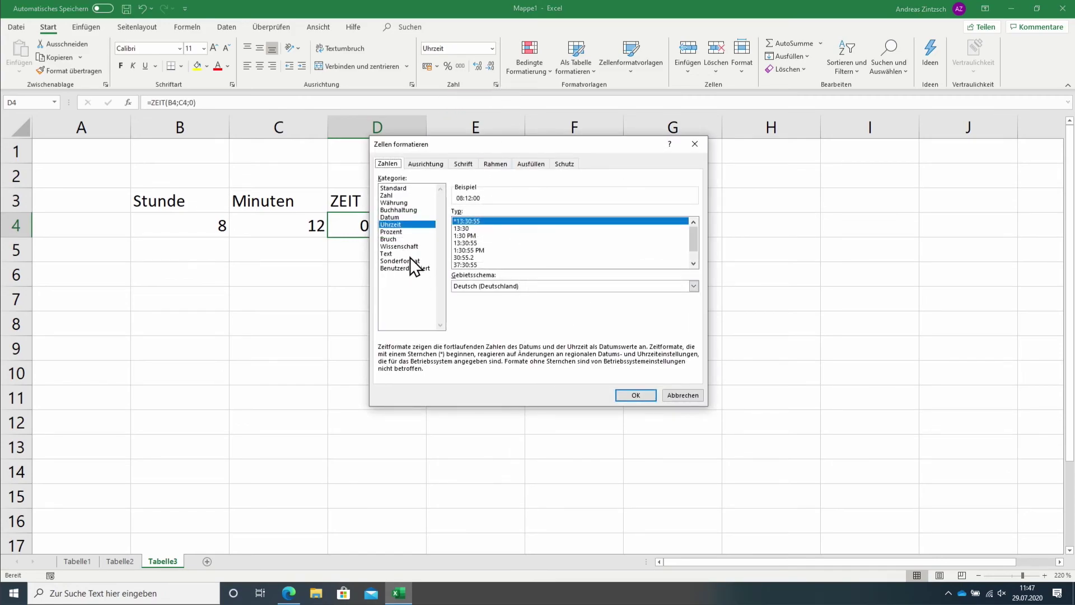
left_click(464, 229)
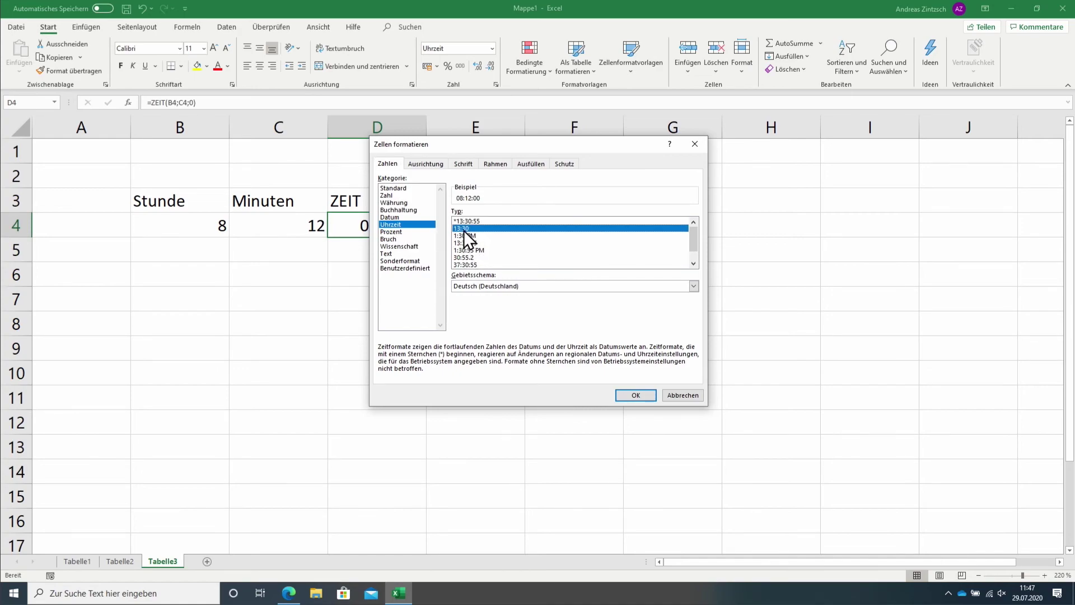
left_click(635, 396)
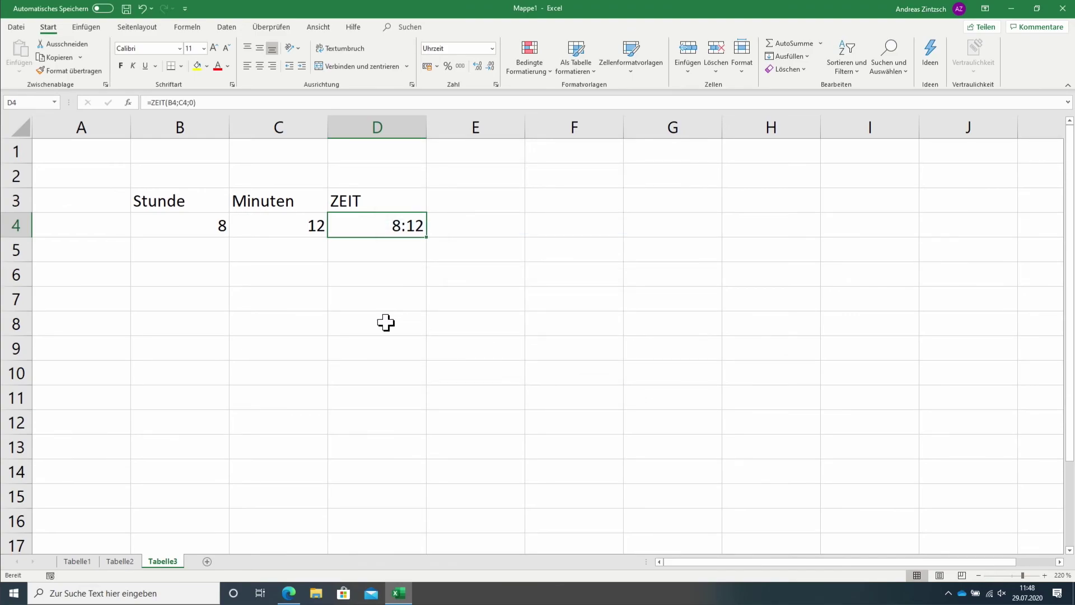